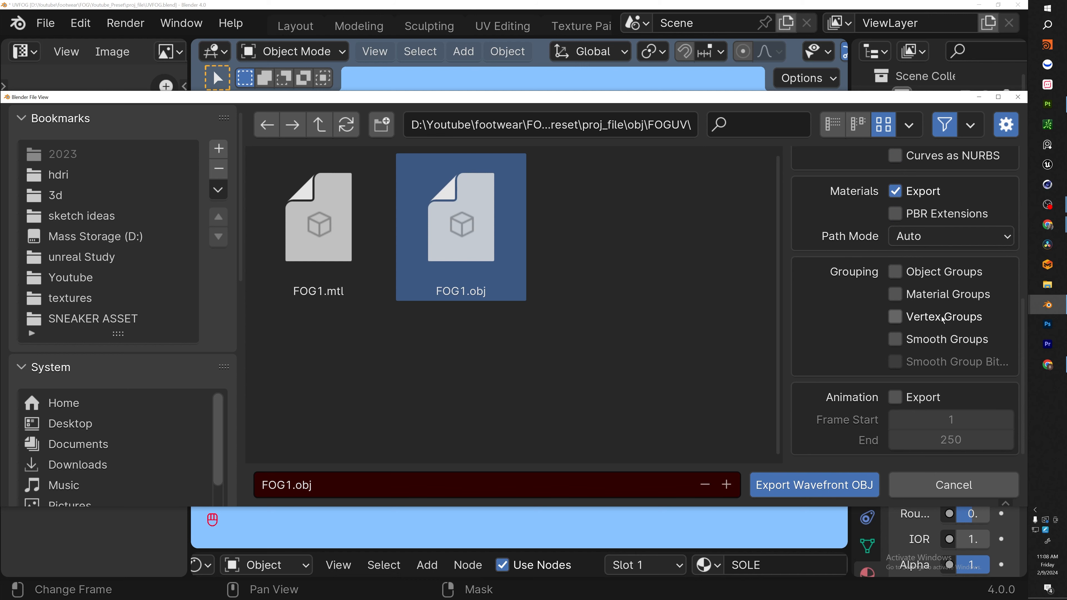
Export the textured shoe model as a Wavefront OBJ file named FOG1.obj in the FOGUV folder.
click(821, 490)
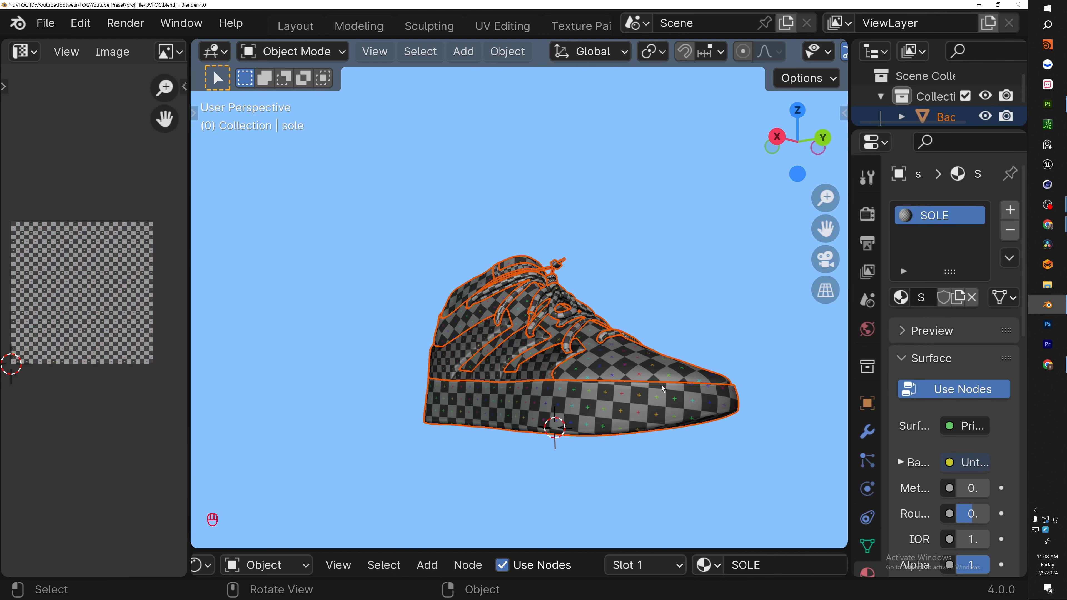
middle_drag(756, 445, 401, 367)
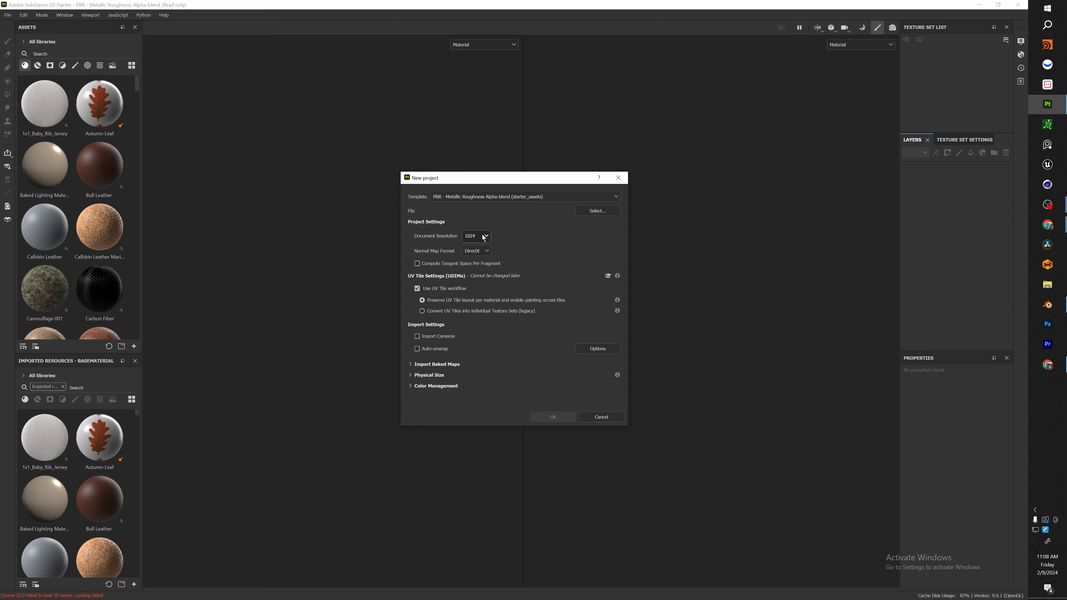
In Substance 3D Painter, create a new project from FOG1.obj with a document resolution of 4096.
click(477, 236)
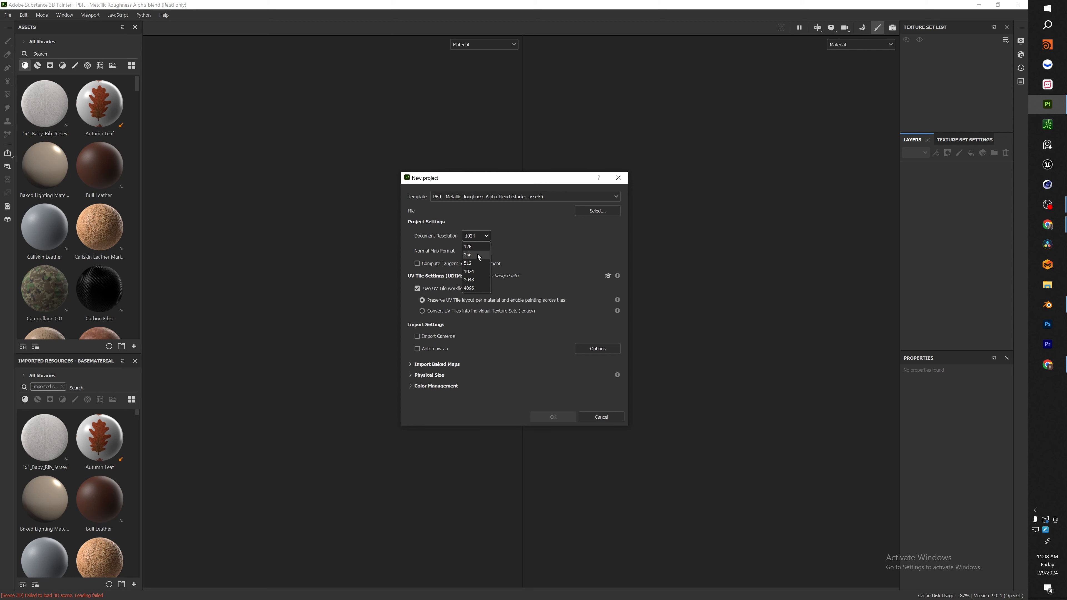
click(470, 288)
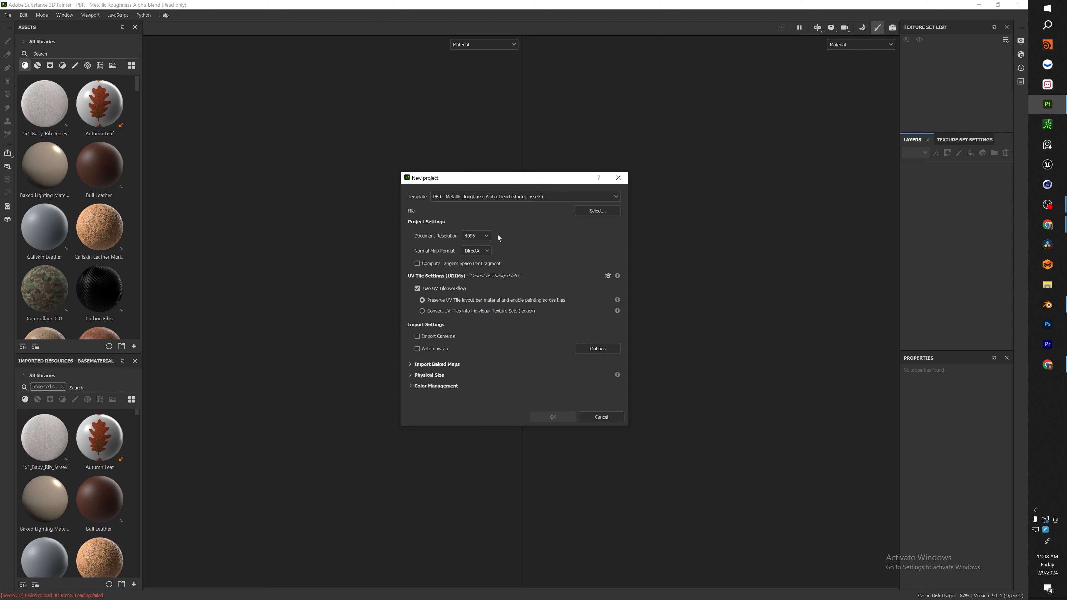
click(477, 236)
click(475, 272)
click(597, 211)
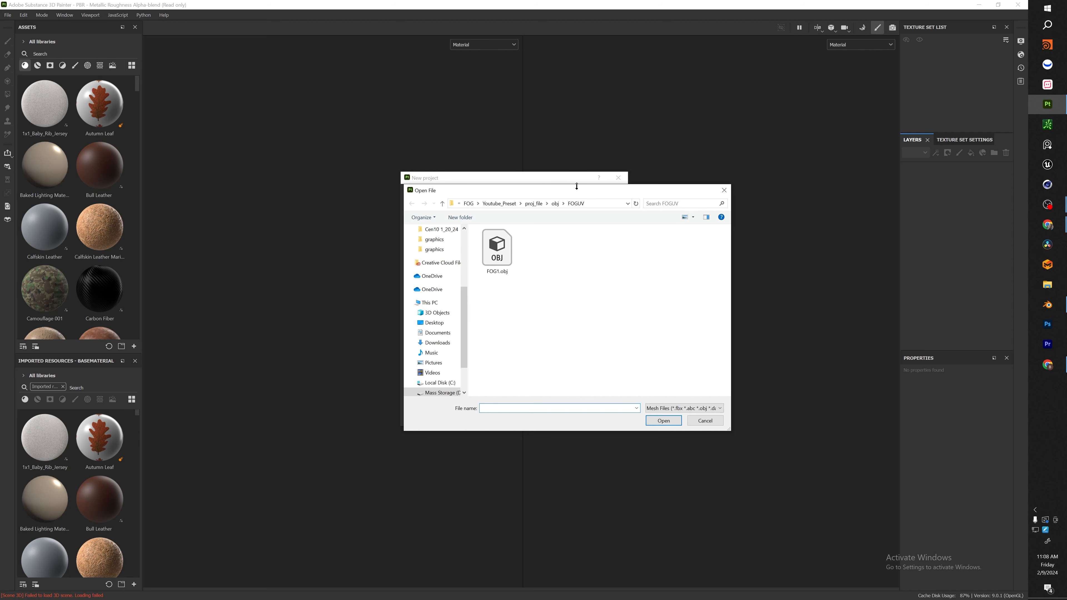
click(497, 249)
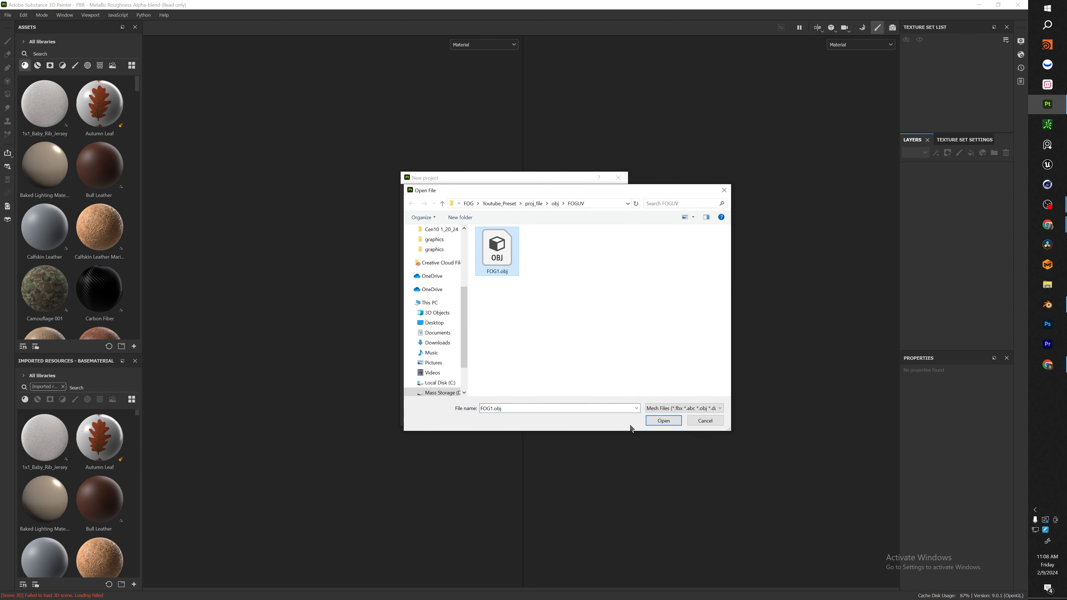
click(662, 422)
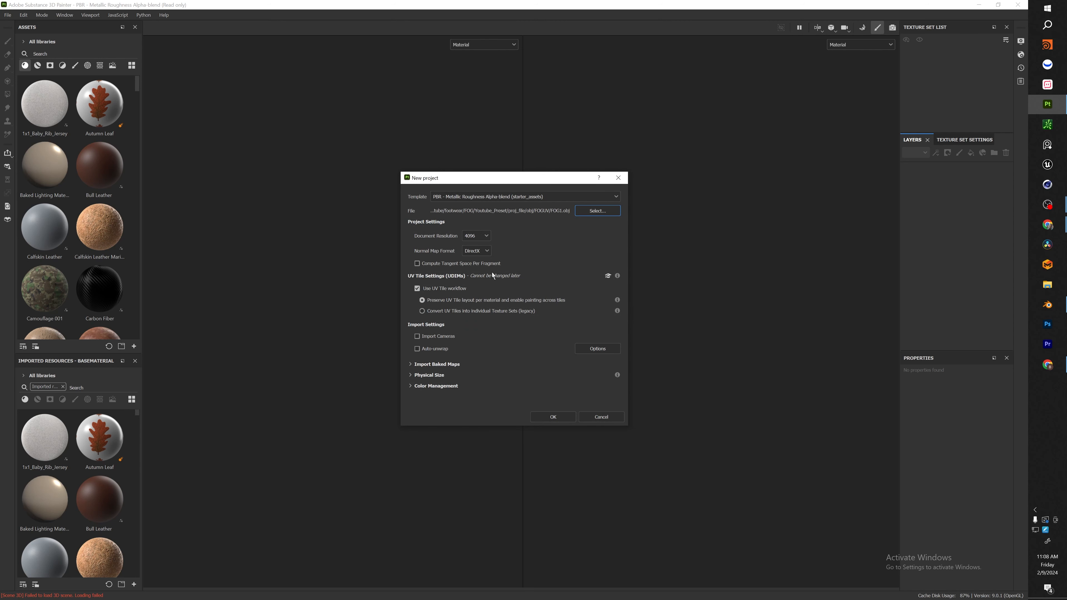
click(553, 417)
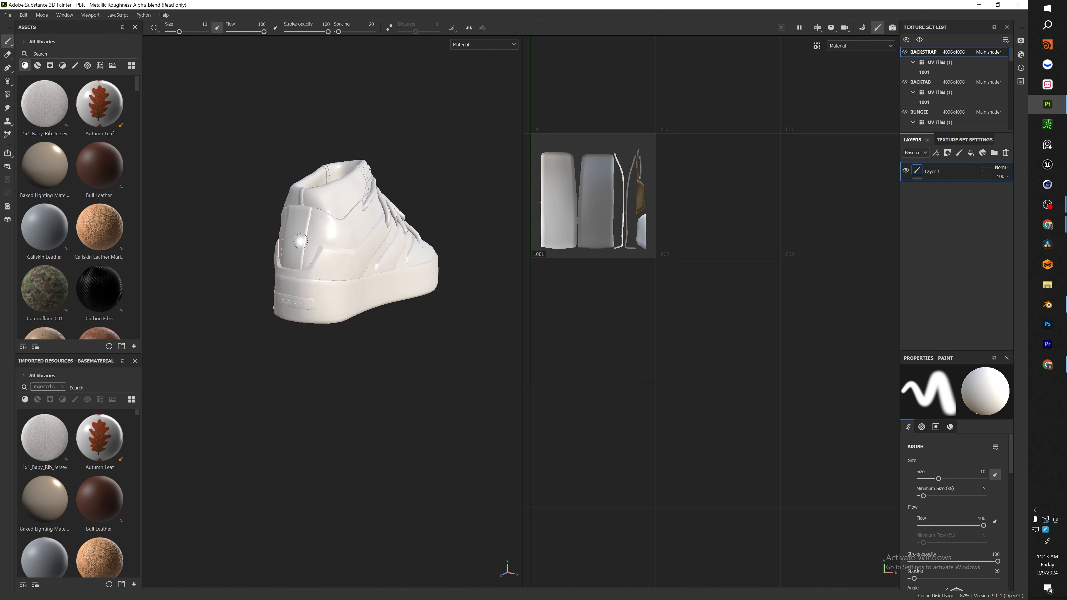
Inspect the imported shoe mesh around the heel, the laces and the side.
drag(278, 269, 282, 230)
key(ctrl+z)
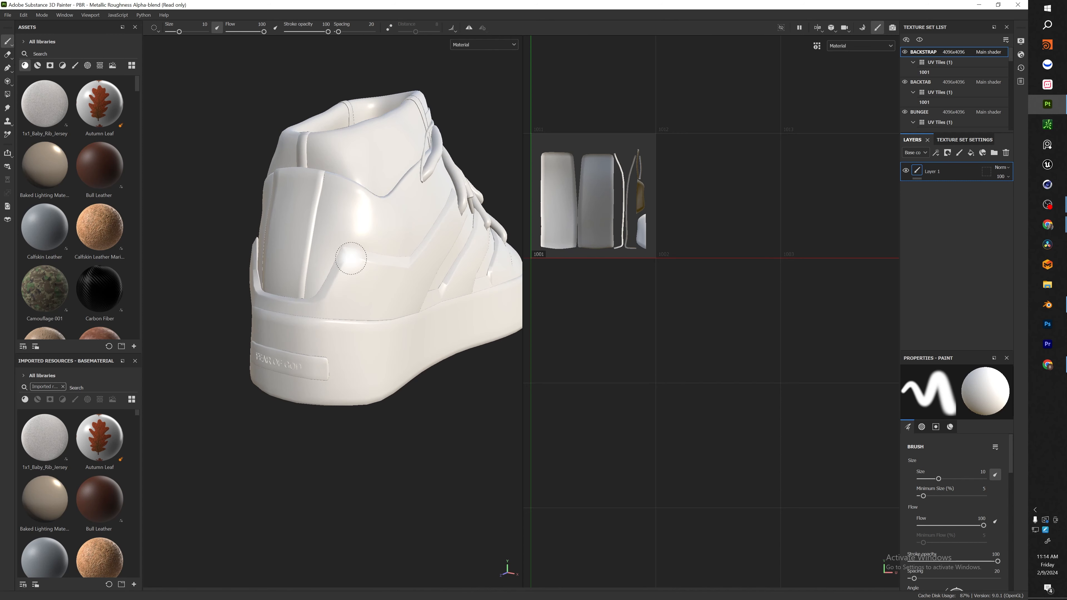
mouse_move(352, 255)
alt+mouse_down()
mouse_move(326, 298)
mouse_move(223, 283)
alt+mouse_up()
alt+middle_drag(389, 288, 280, 304)
scroll(279, 304, up, 4)
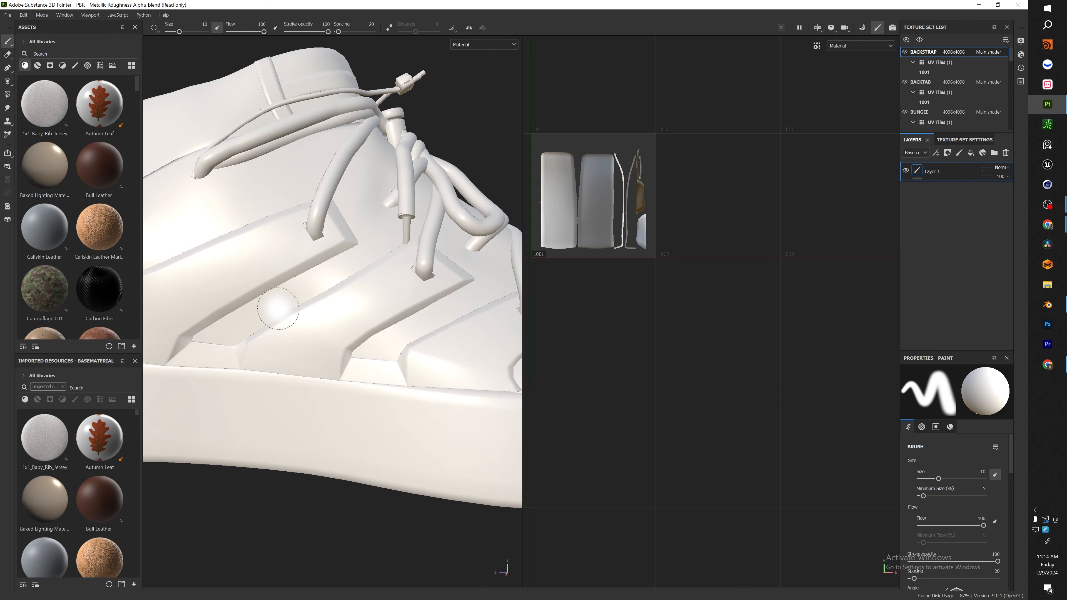
scroll(281, 303, down, 8)
alt+middle_drag(353, 304, 339, 299)
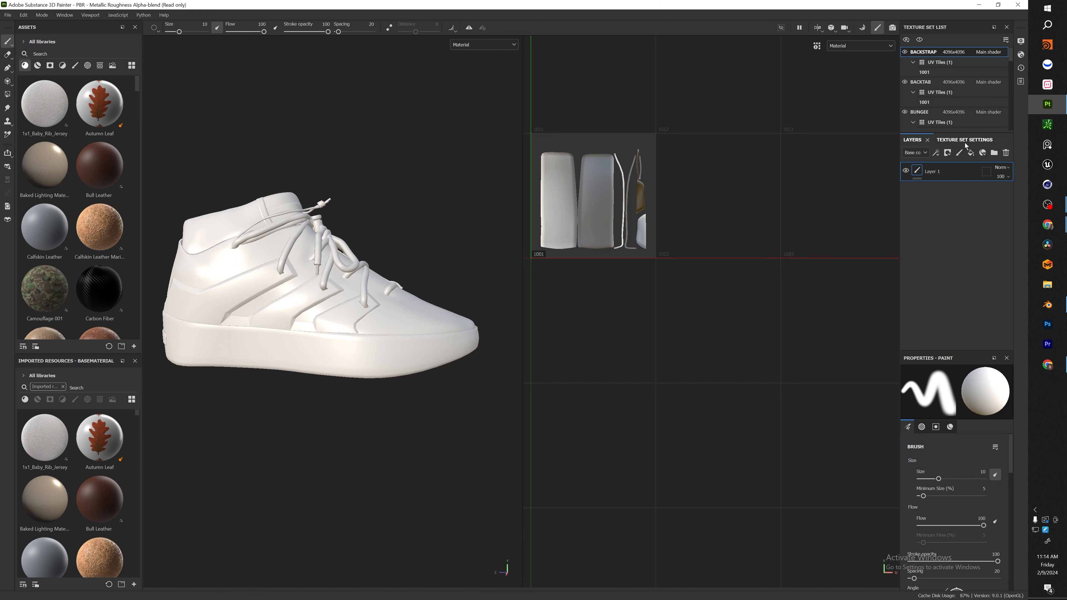
Enlarge the texture set list and review the UV layouts of the texture sets from BACKTAB through LACELET.
drag(971, 132, 971, 261)
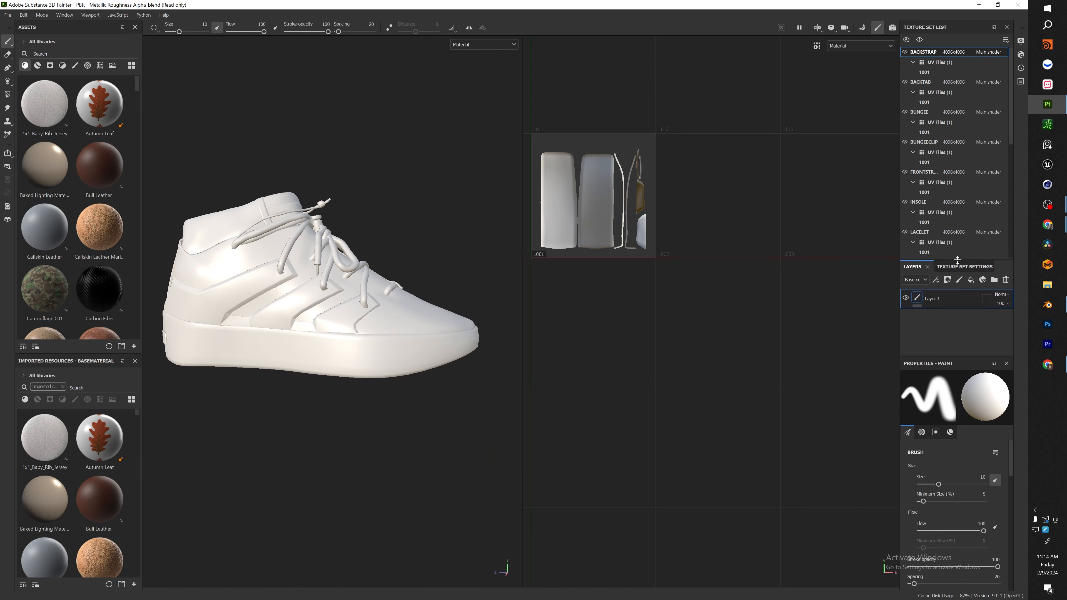
click(920, 82)
click(919, 111)
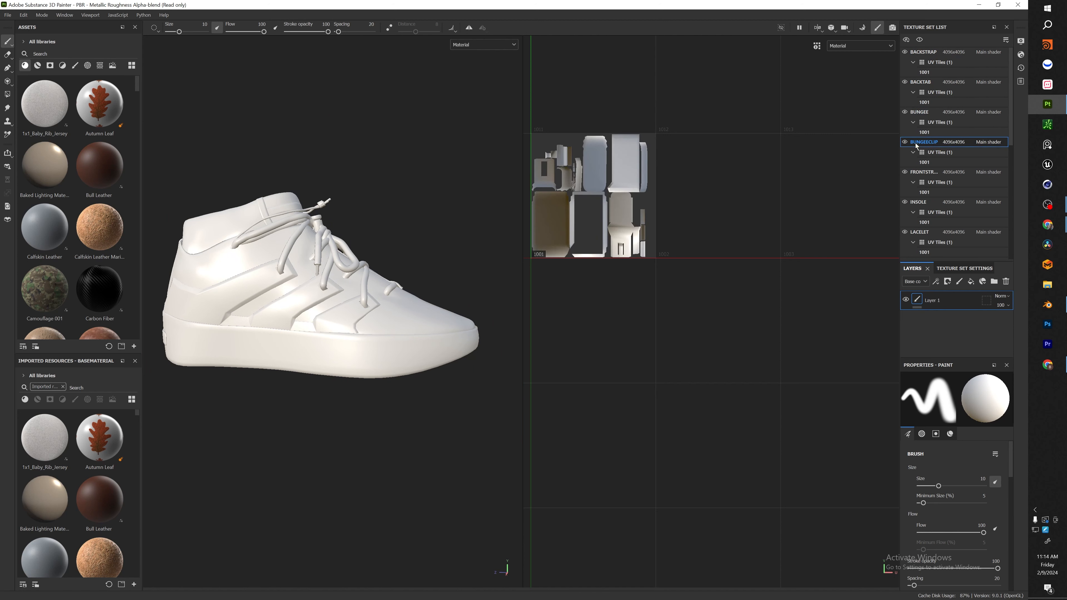
click(923, 172)
click(919, 203)
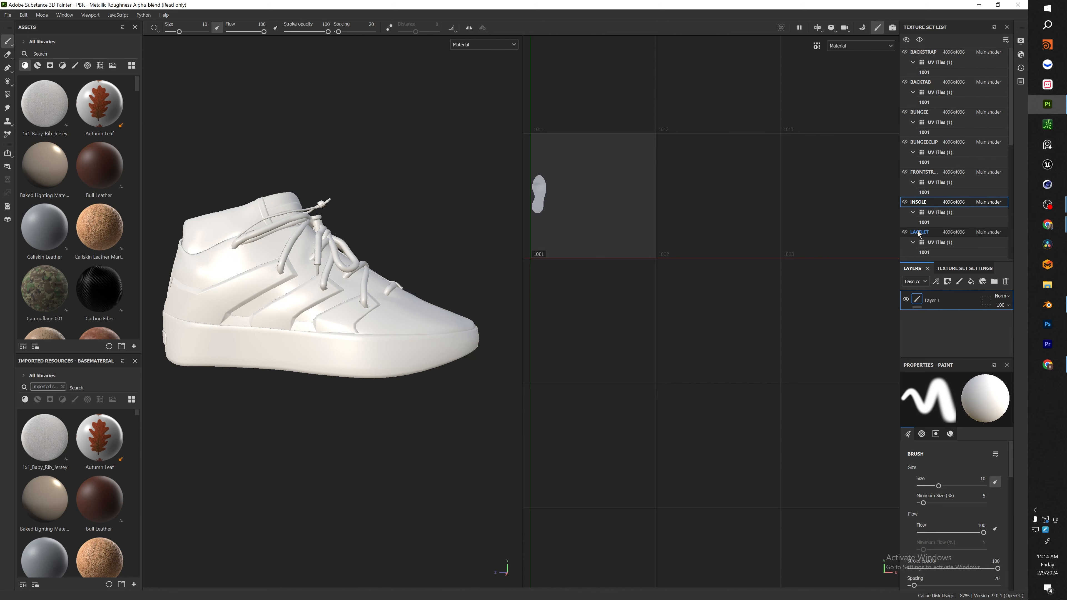
click(928, 232)
scroll(930, 229, down, 1)
scroll(930, 229, down, 2)
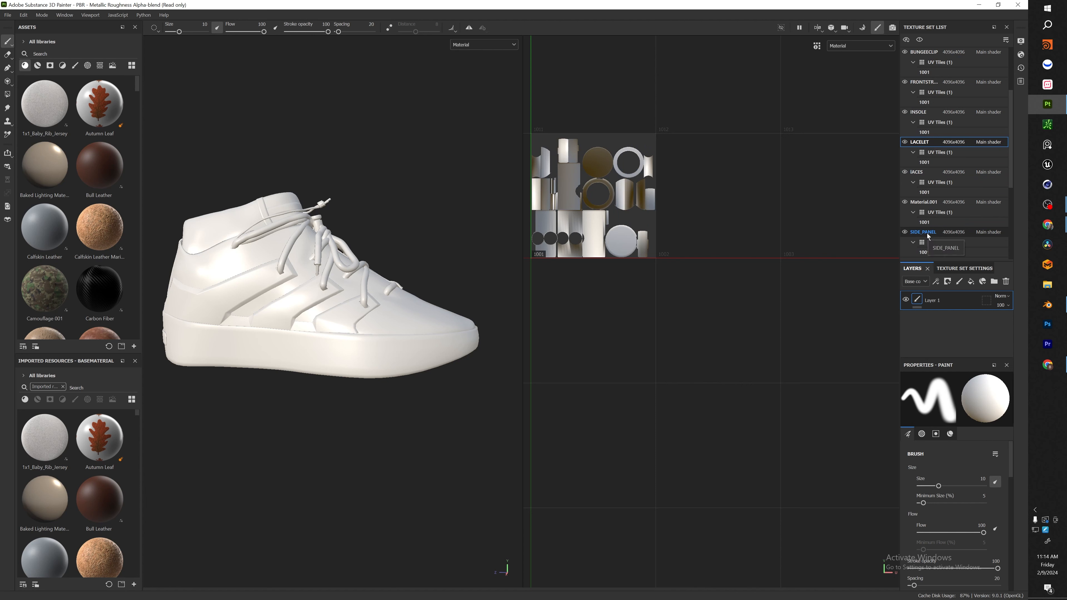
Try painting test strokes on the SIDE_PANEL and SOLE texture sets, and remove them again.
click(927, 231)
scroll(192, 343, up, 4)
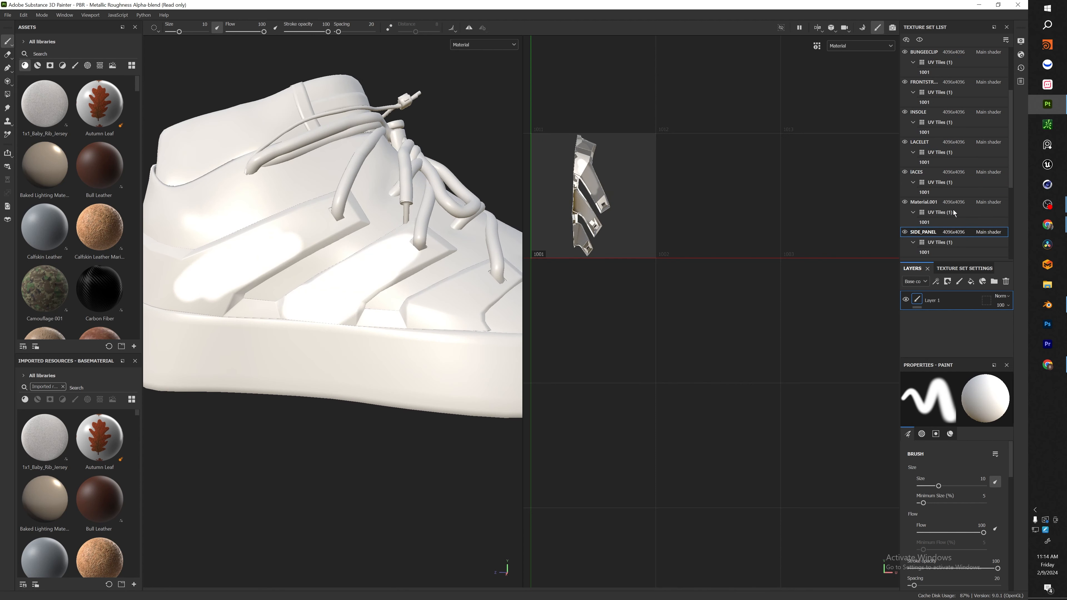
scroll(926, 222, down, 3)
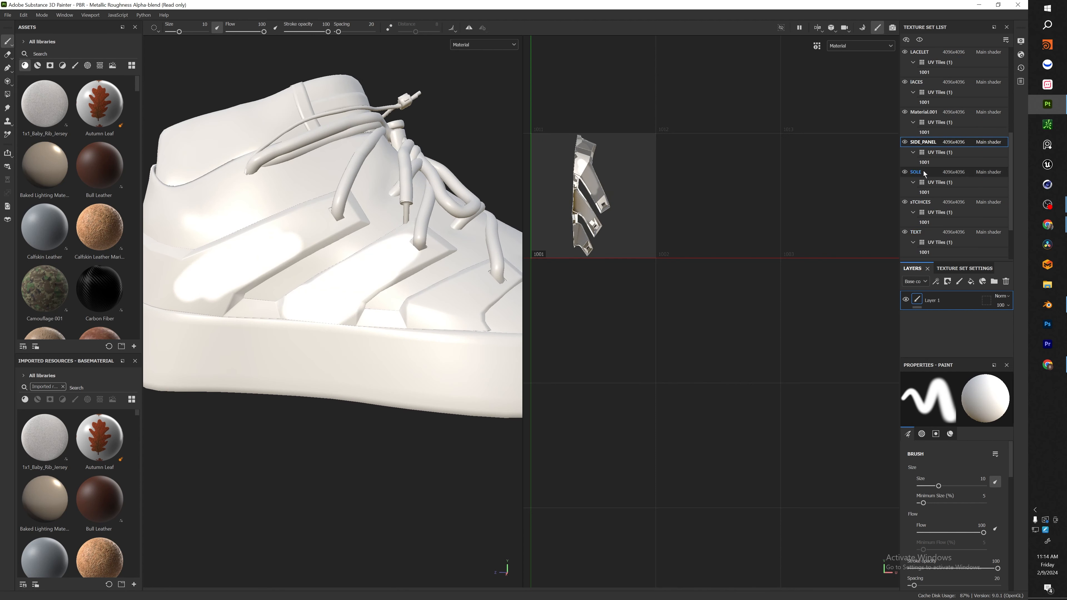
click(916, 172)
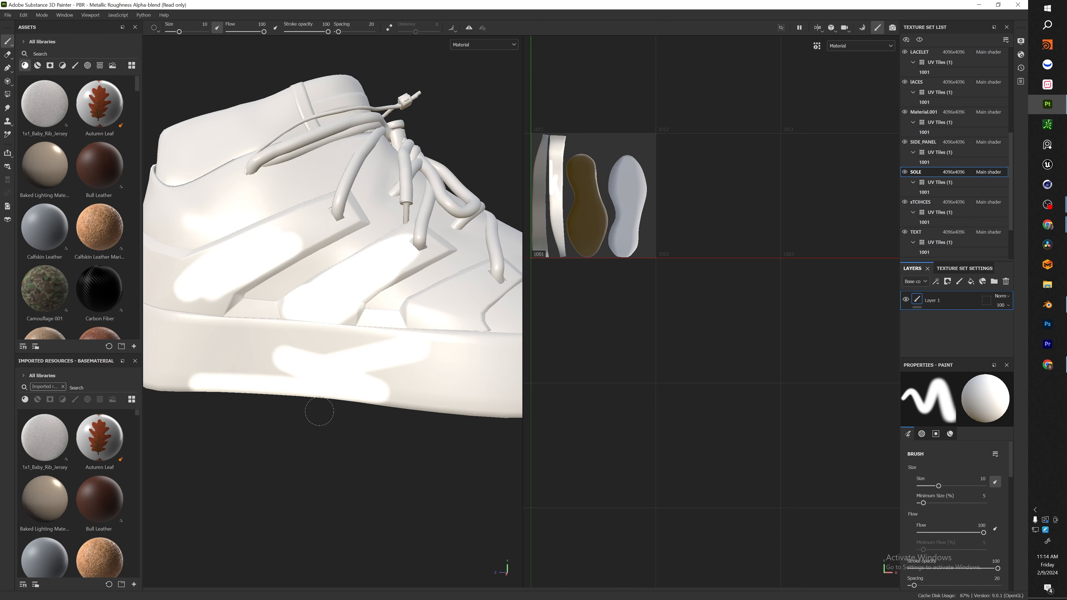
key(f)
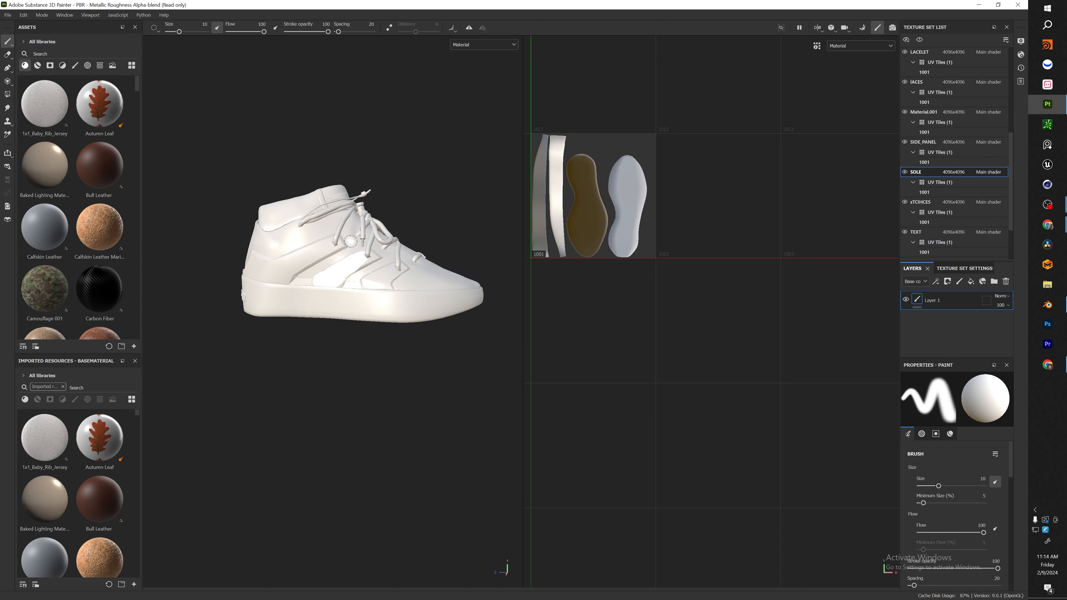
alt+drag(225, 230, 260, 226)
mouse_move(336, 244)
alt+mouse_down()
mouse_move(306, 247)
mouse_move(331, 251)
alt+mouse_up()
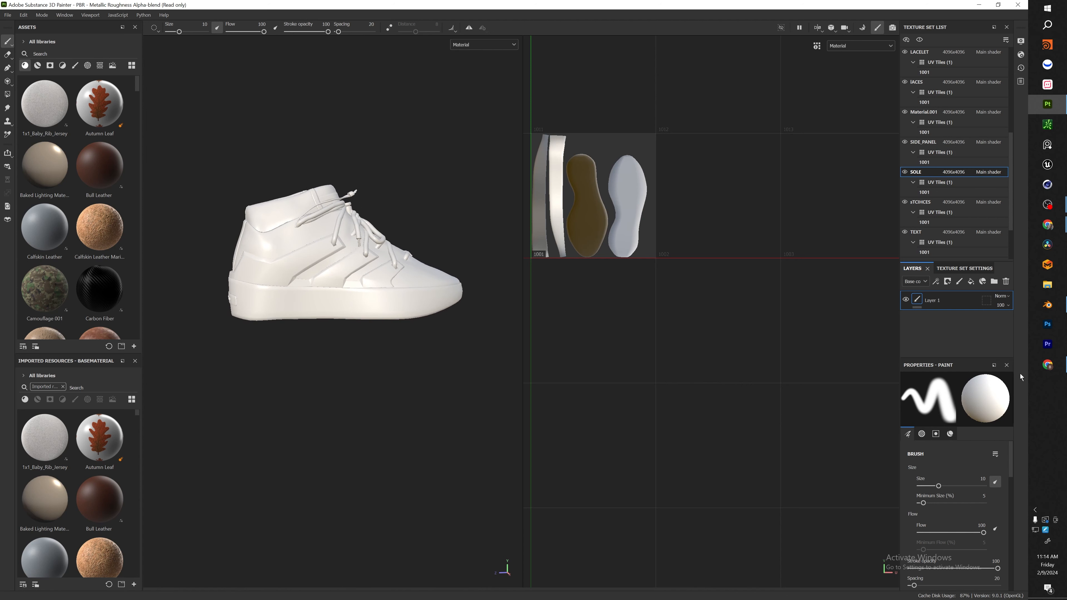
Open the reference photos hd_side_close.png and Hd_Side_detail1.png and compare the upper's fabric with the model.
click(1048, 284)
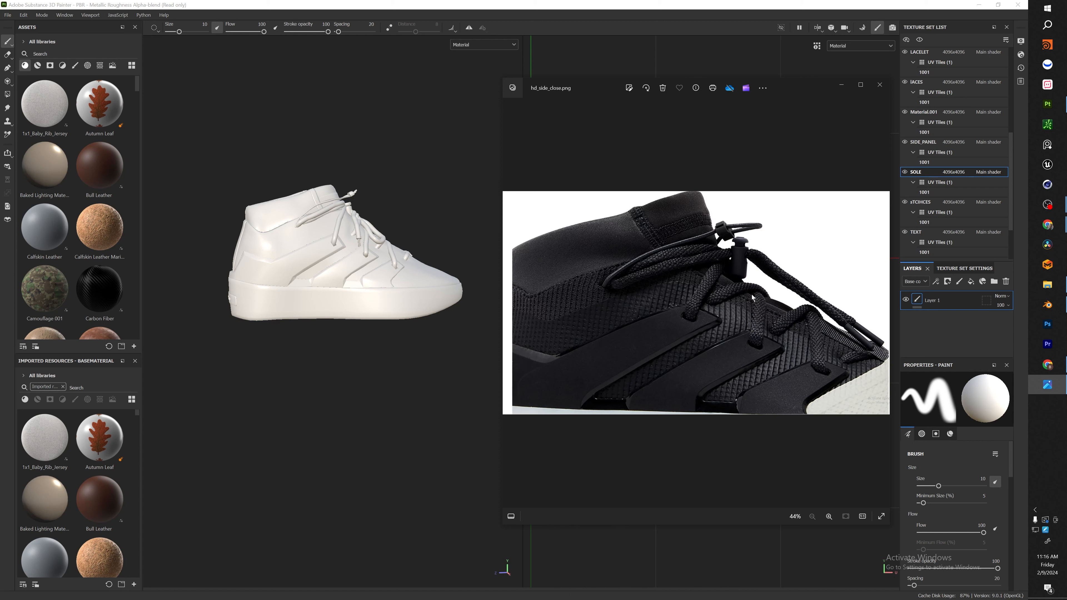
key(Right)
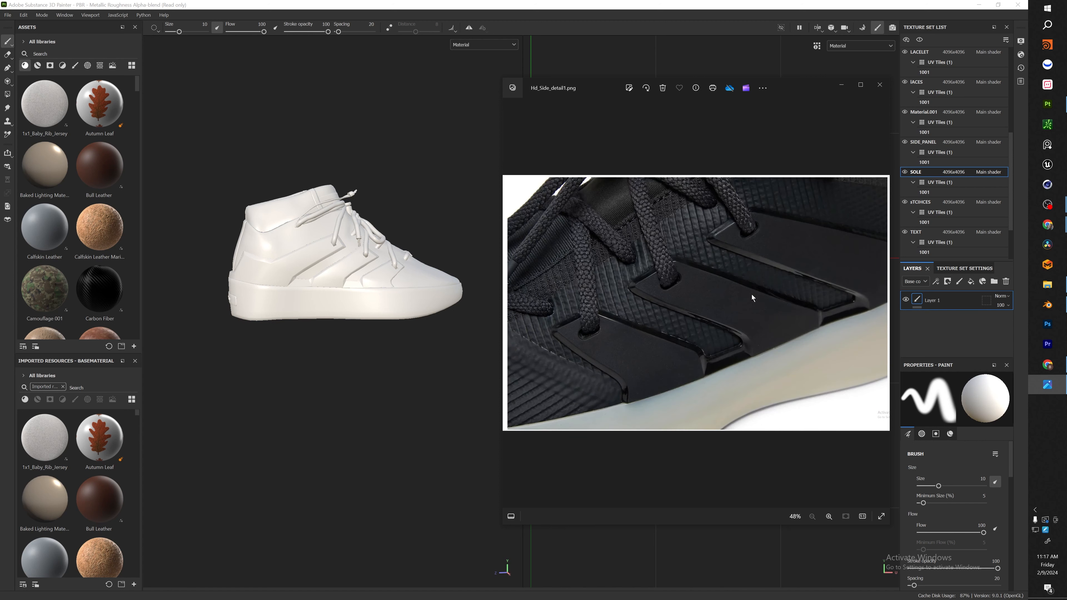
alt+drag(319, 227, 326, 223)
scroll(317, 214, up, 5)
Search the assets for "scarf" and apply the Scarf wool material to the shoe's lower upper.
scroll(100, 168, down, 16)
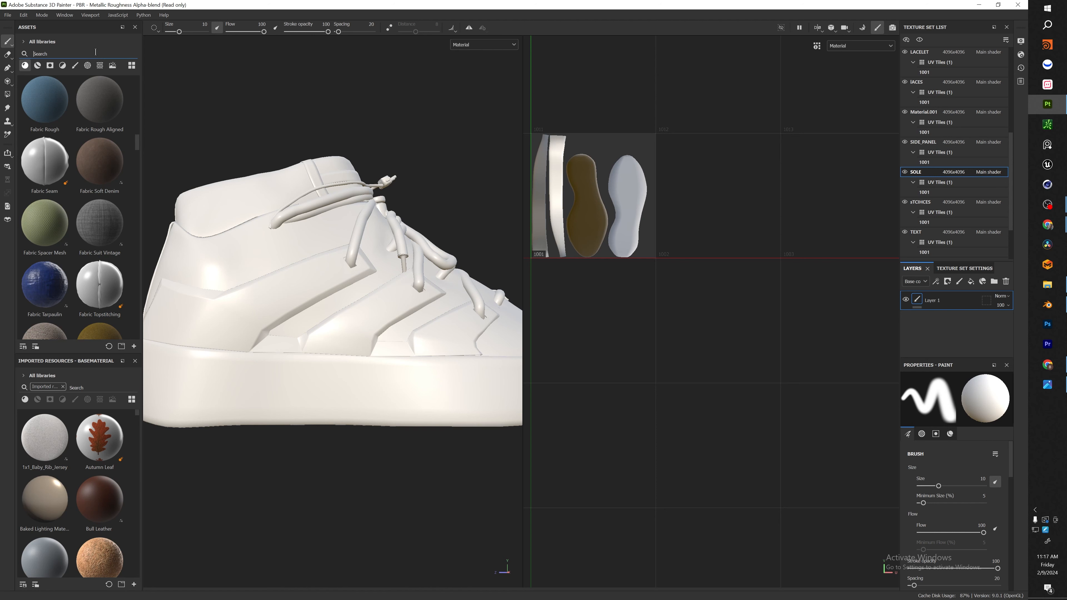
text(scarf)
drag(45, 103, 302, 231)
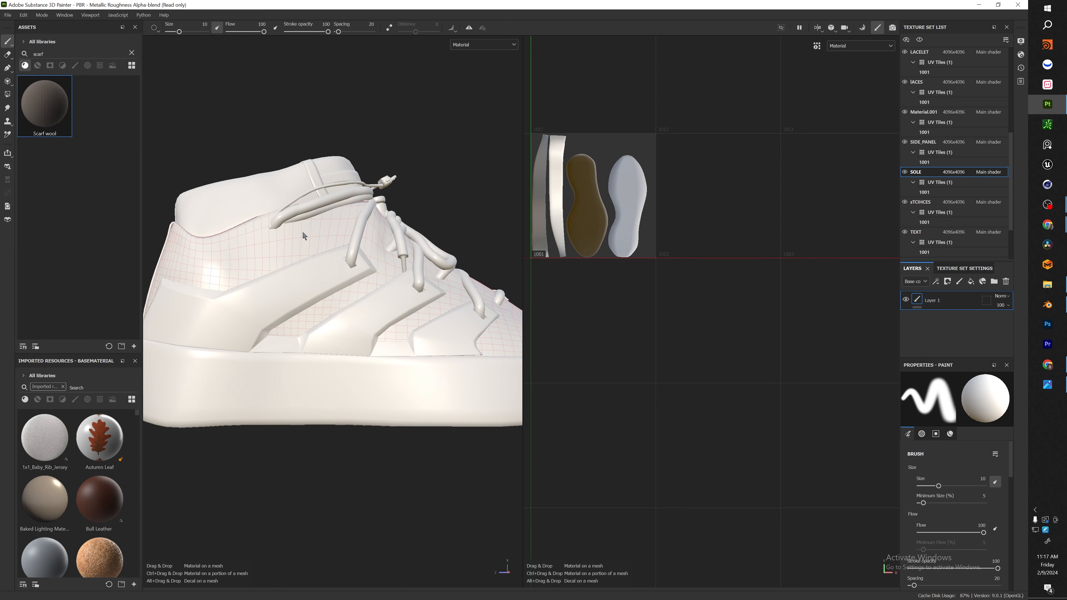
scroll(426, 187, down, 5)
alt+drag(425, 187, 406, 198)
scroll(405, 197, up, 5)
Rotate the Scarf wool fill to about 295 degrees and go to its material settings.
drag(676, 122, 677, 227)
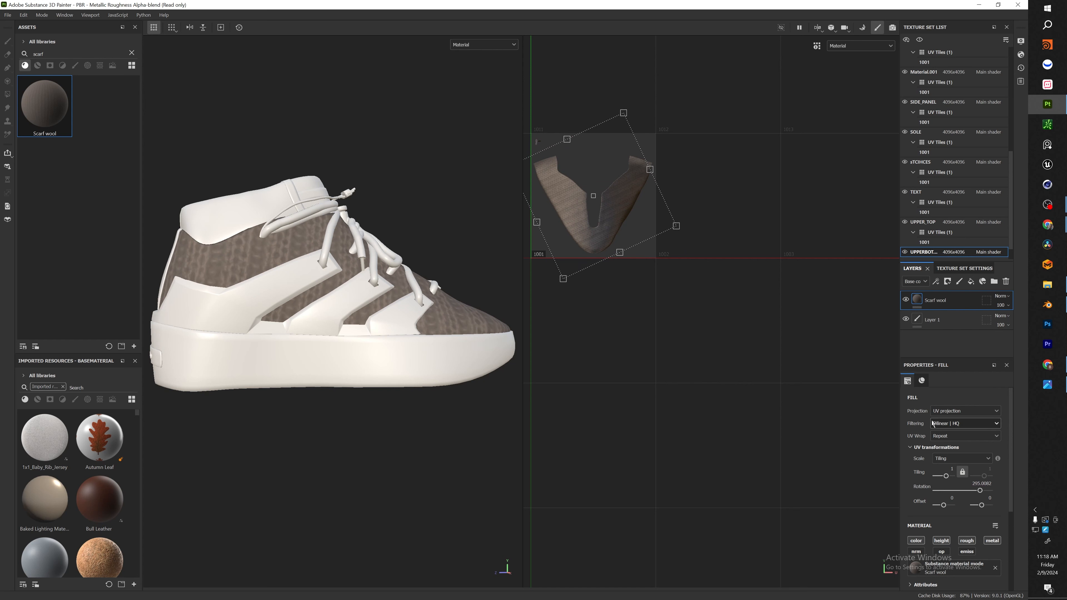
click(922, 381)
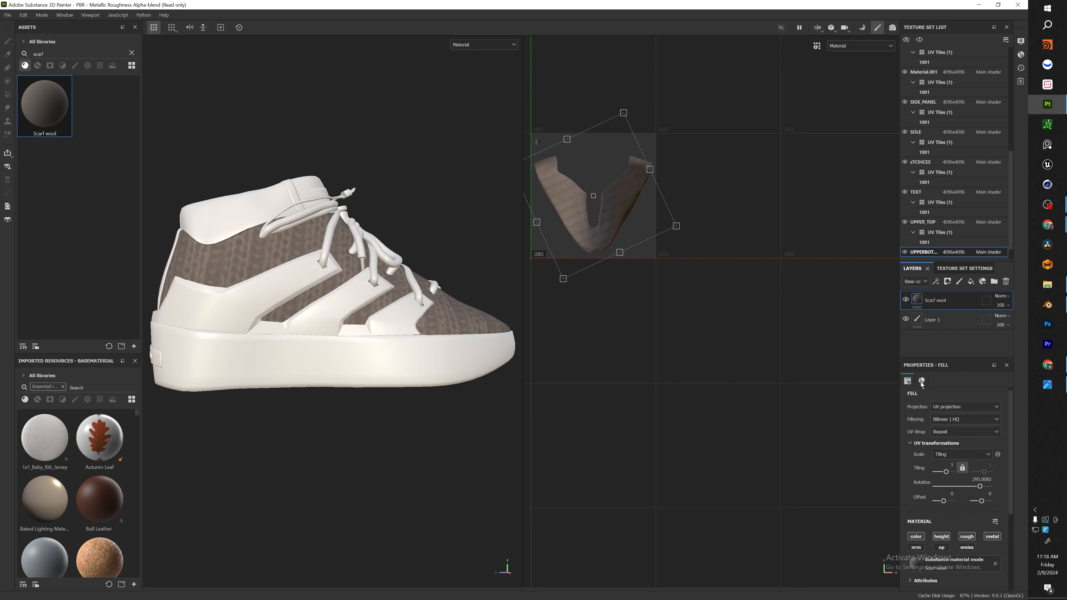
click(918, 423)
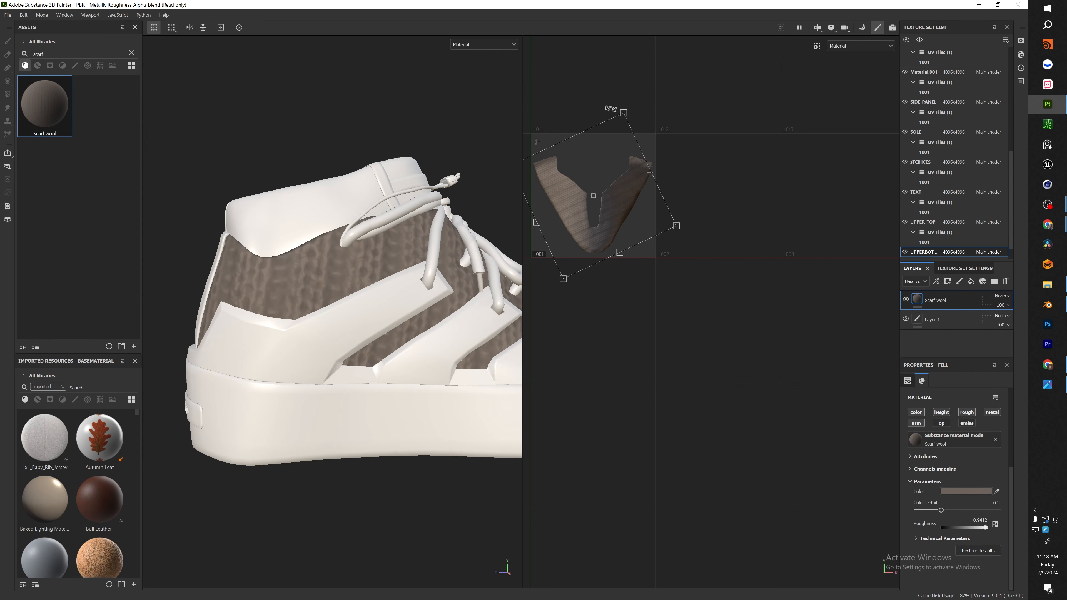
Overlay a rotated, finely tiled copy of the Scarf wool fill to imitate the diamond weave in hd_side_close.png.
key(shift)
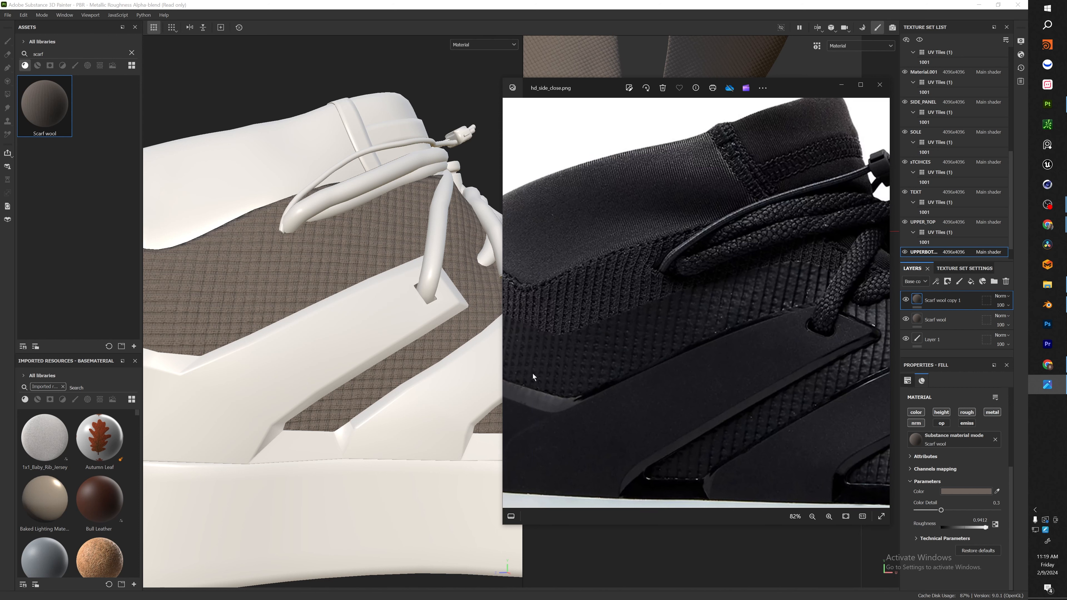
scroll(623, 352, down, 3)
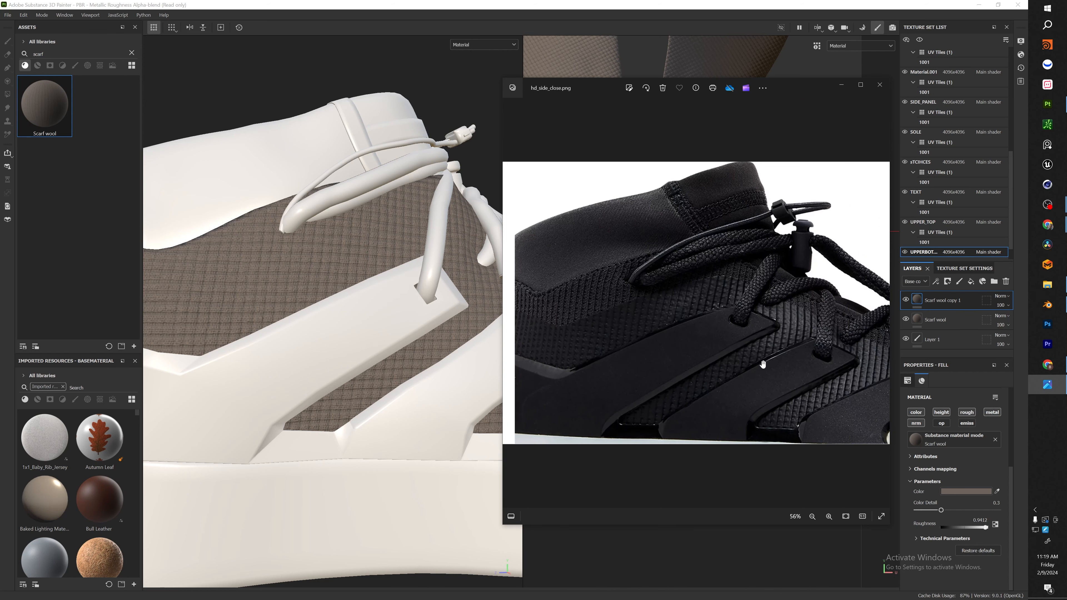
scroll(705, 326, up, 1)
alt+drag(336, 294, 391, 315)
Set the Height Position of Scarf wool copy 1 to 0.35 and hide the original Scarf wool layer.
click(944, 538)
scroll(948, 524, down, 1)
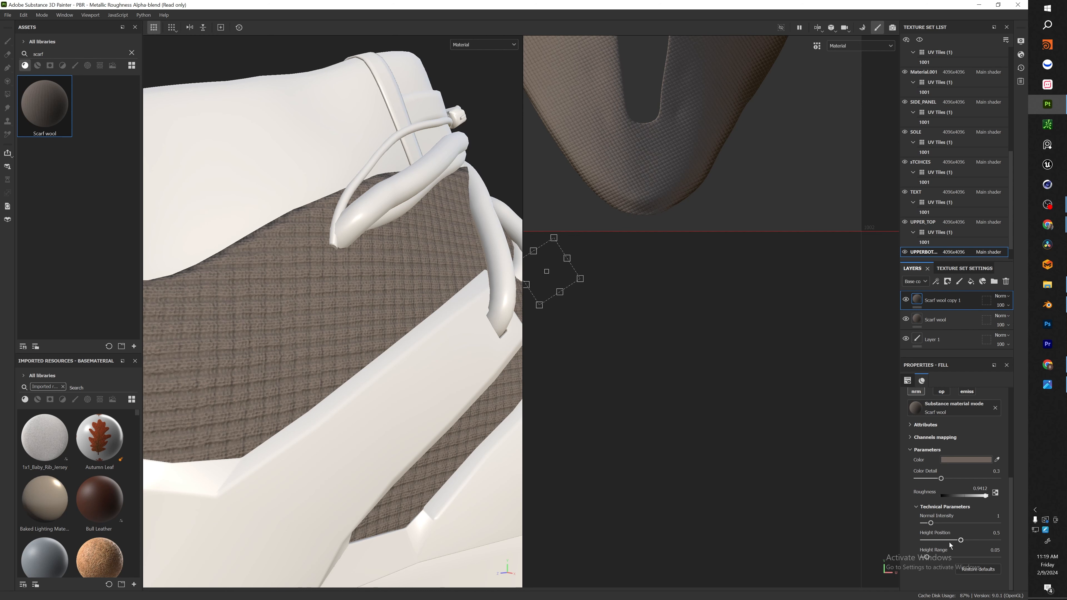
drag(961, 540, 931, 545)
drag(931, 544, 949, 542)
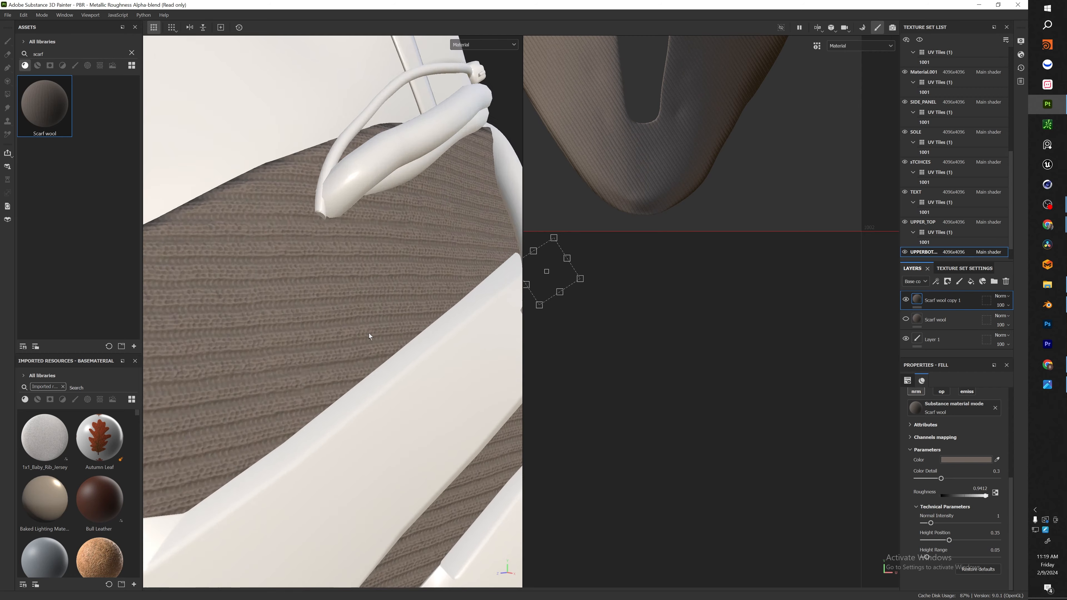
Set Scarf wool copy 1's Normal Intensity to 7.77 and its Height Position to 0.87.
scroll(368, 333, down, 2)
alt+drag(361, 294, 353, 189)
scroll(927, 418, up, 2)
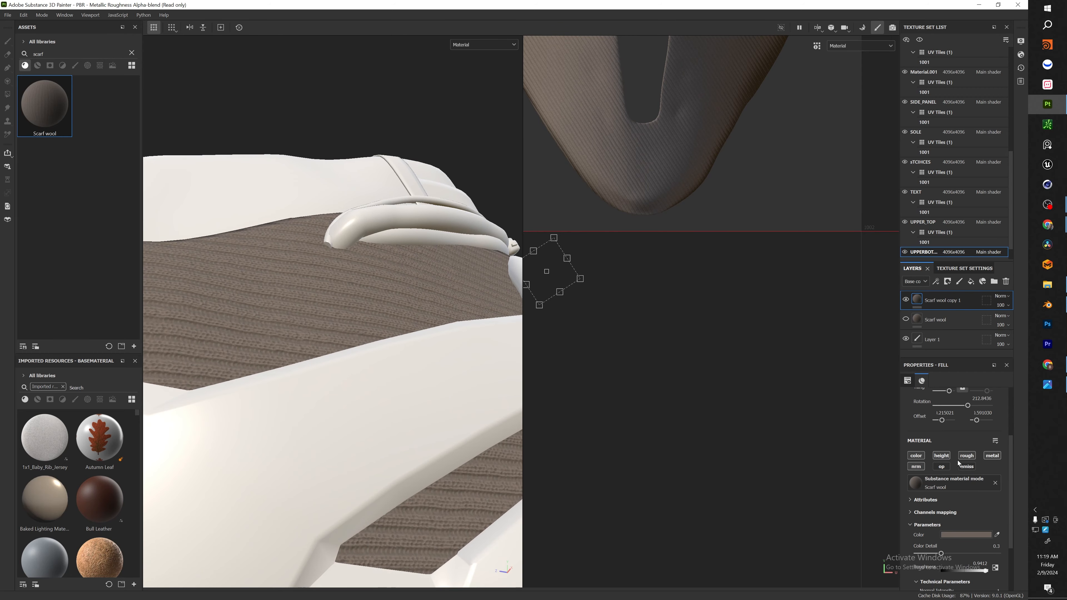
scroll(971, 485, down, 2)
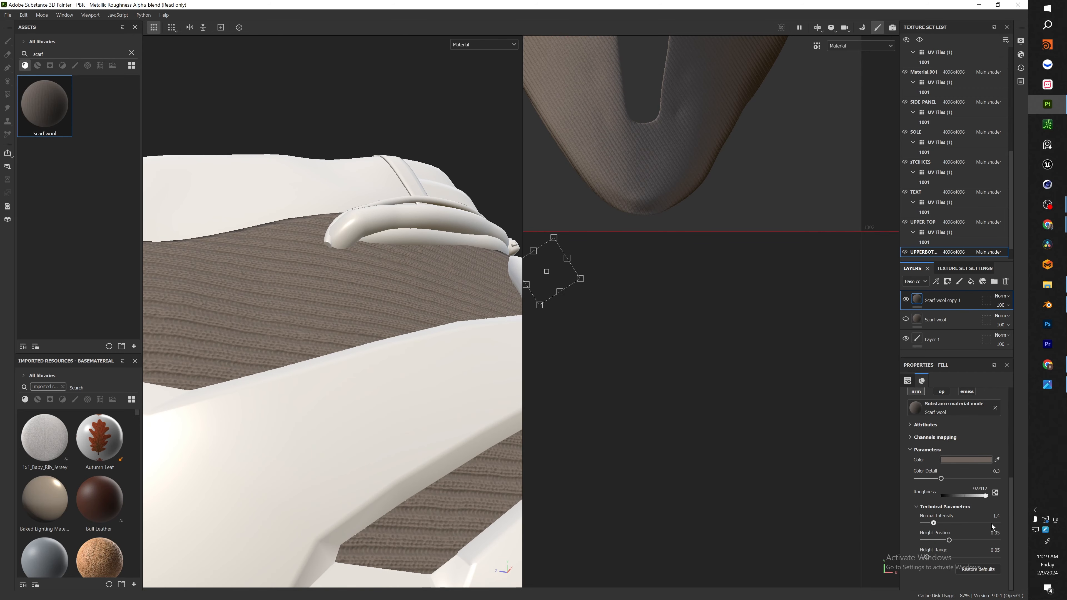
drag(928, 523, 989, 543)
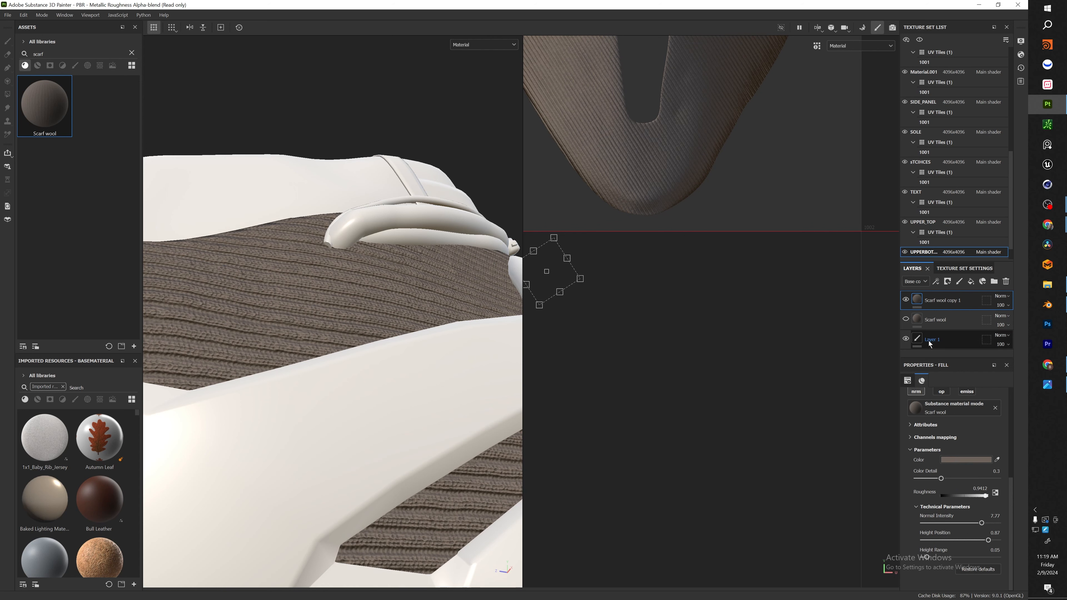
Raise the original Scarf wool layer's Normal Intensity to 7.99 and make the layer visible again.
click(945, 320)
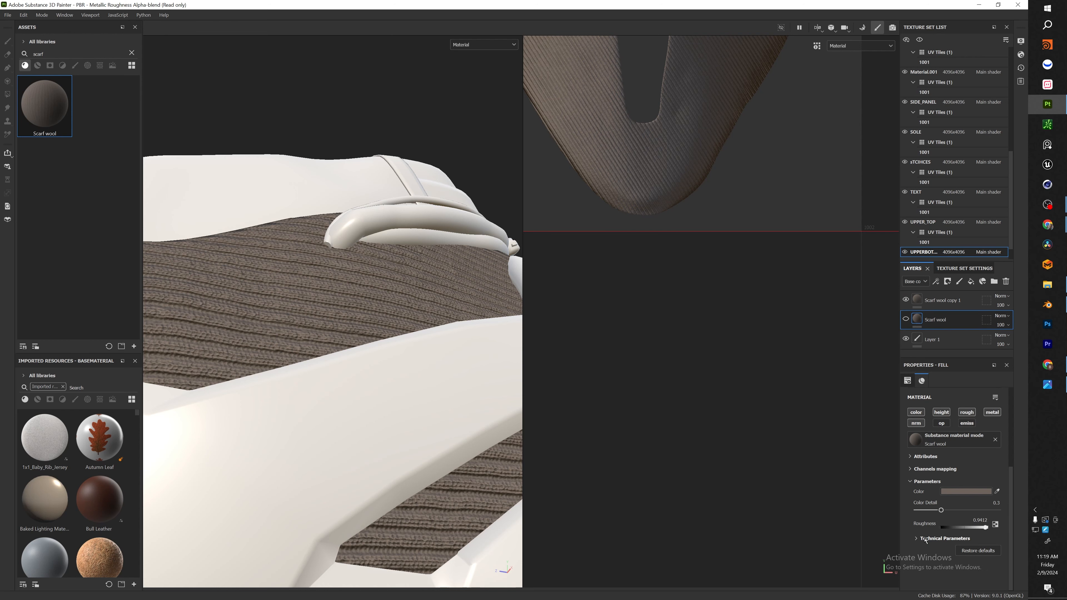
click(943, 539)
drag(932, 555, 971, 557)
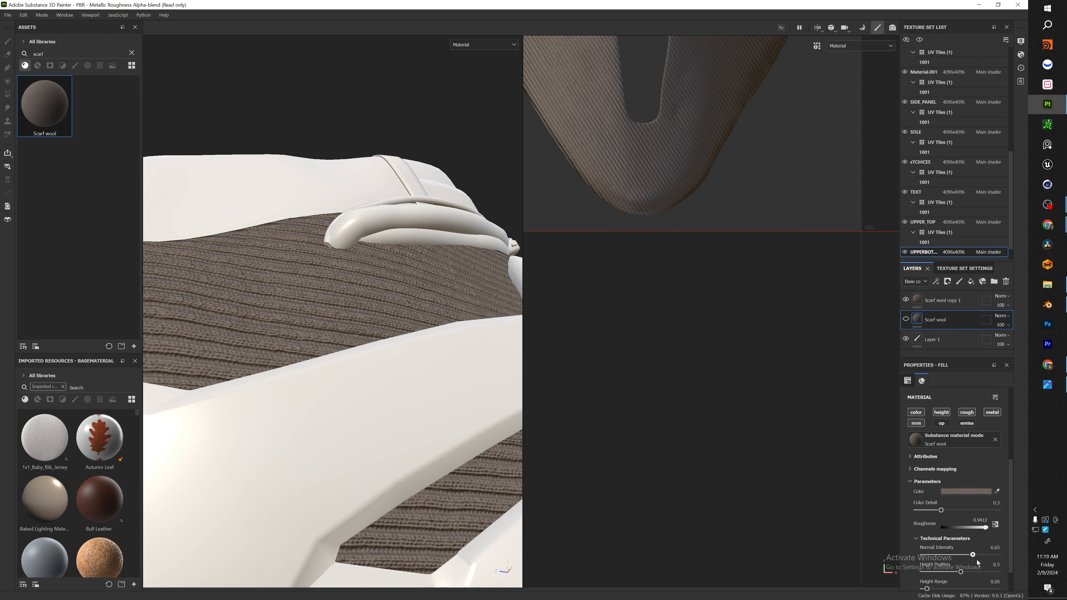
drag(971, 557, 983, 556)
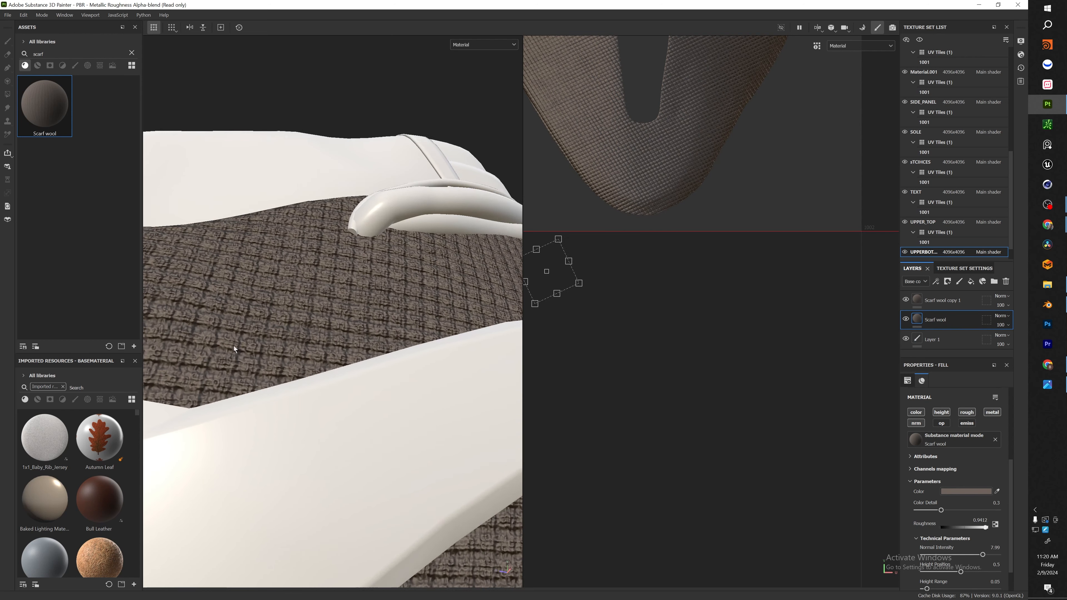
Inspect the combined weave on the upper and reduce the original Scarf wool layer's Normal Intensity to 3.85.
scroll(234, 346, down, 4)
alt+drag(234, 346, 343, 325)
scroll(343, 325, up, 3)
scroll(409, 374, up, 2)
alt+drag(408, 374, 451, 361)
drag(980, 555, 952, 556)
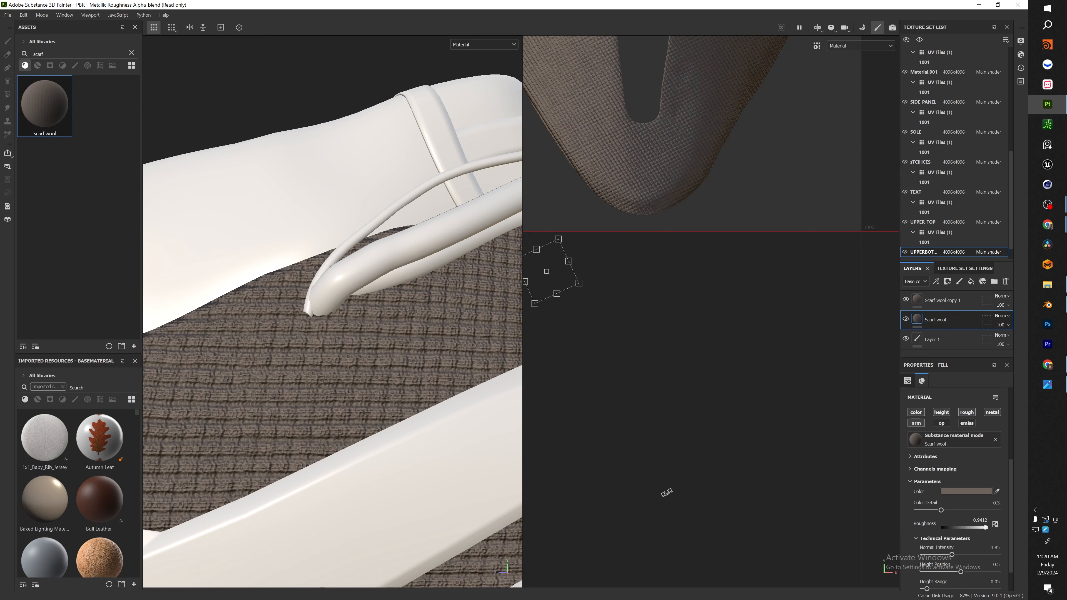
Compare the weave on the whole shoe with the hd_side_close.png reference photo.
scroll(362, 390, down, 6)
click(1047, 385)
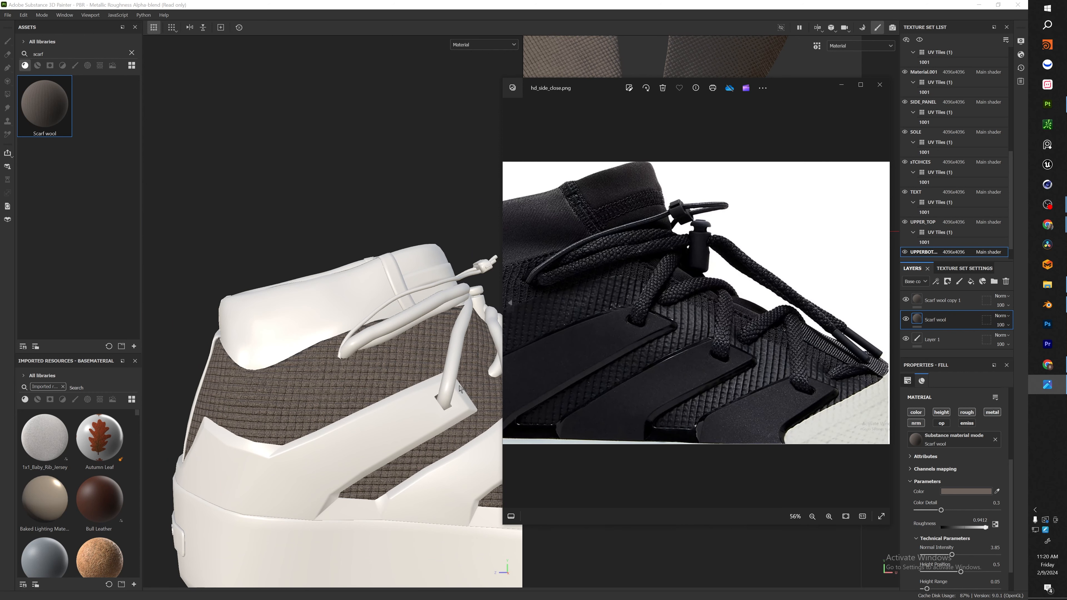
click(841, 85)
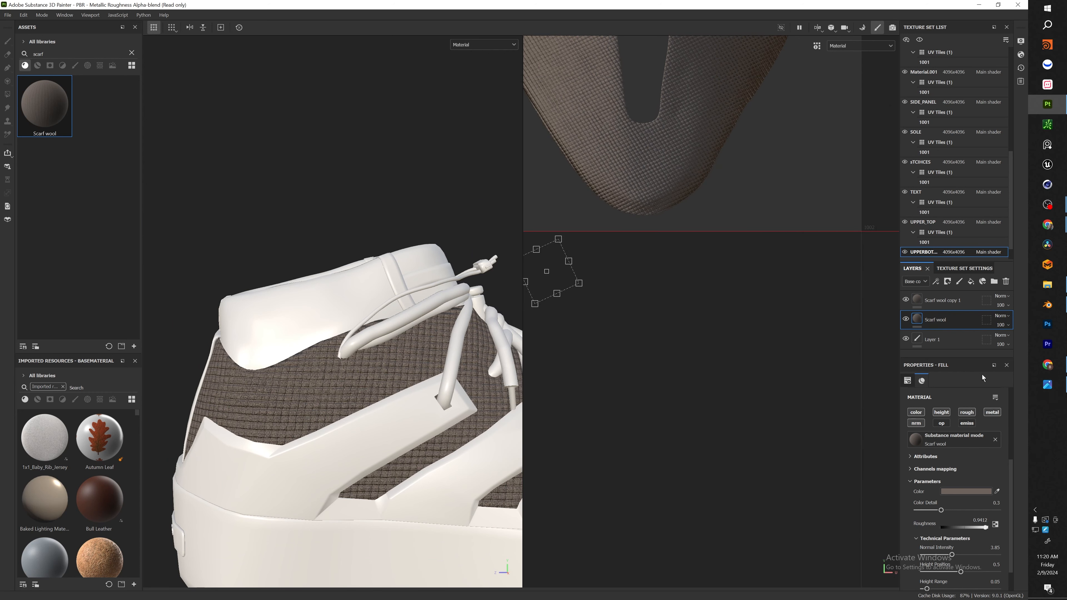
Disable the color channel on both the Scarf wool and Scarf wool copy 1 layers.
click(916, 414)
click(943, 301)
click(916, 412)
Add a fill layer above the wool layers that affects only the color and roughness channels.
click(971, 281)
click(942, 413)
click(967, 413)
click(991, 413)
click(916, 423)
click(968, 413)
Set the new fill layer's base color to black and its roughness to 0.5781, checking it under rotated lighting.
click(955, 482)
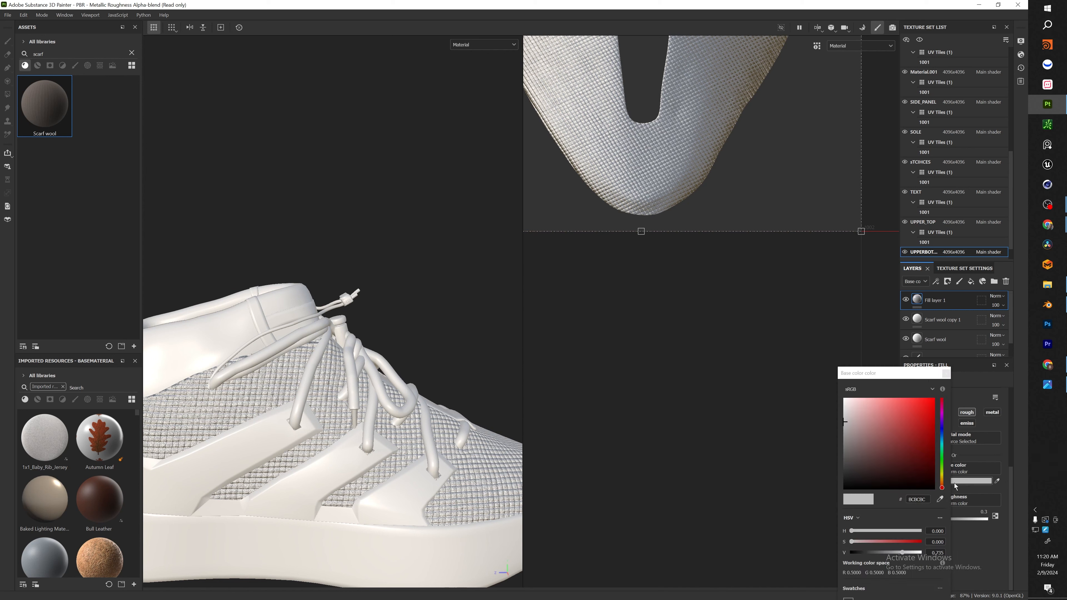
drag(903, 438, 774, 526)
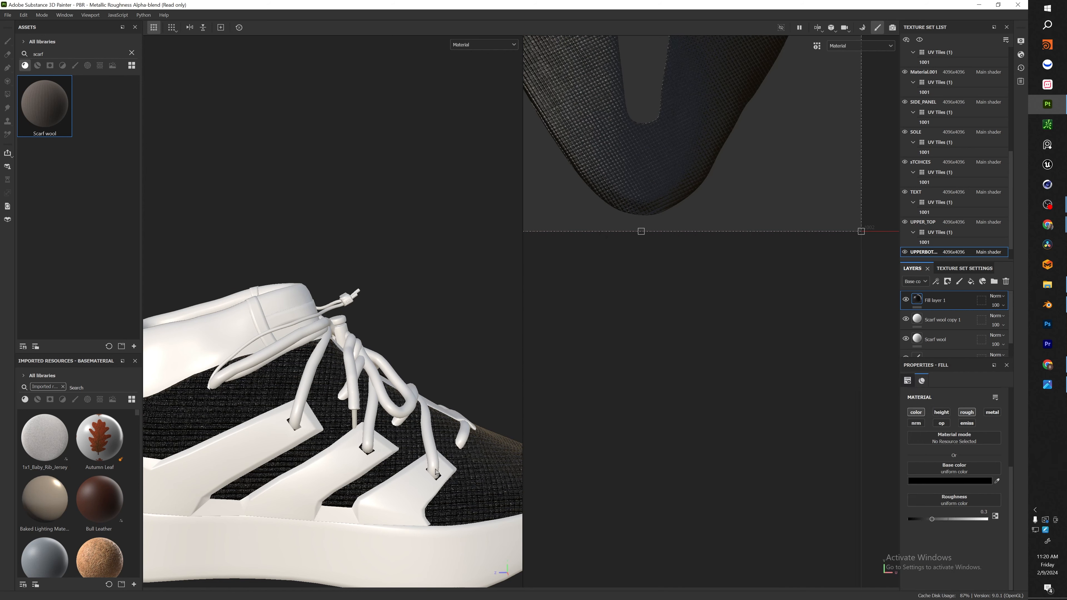
scroll(373, 453, down, 2)
scroll(373, 452, up, 5)
drag(931, 519, 955, 521)
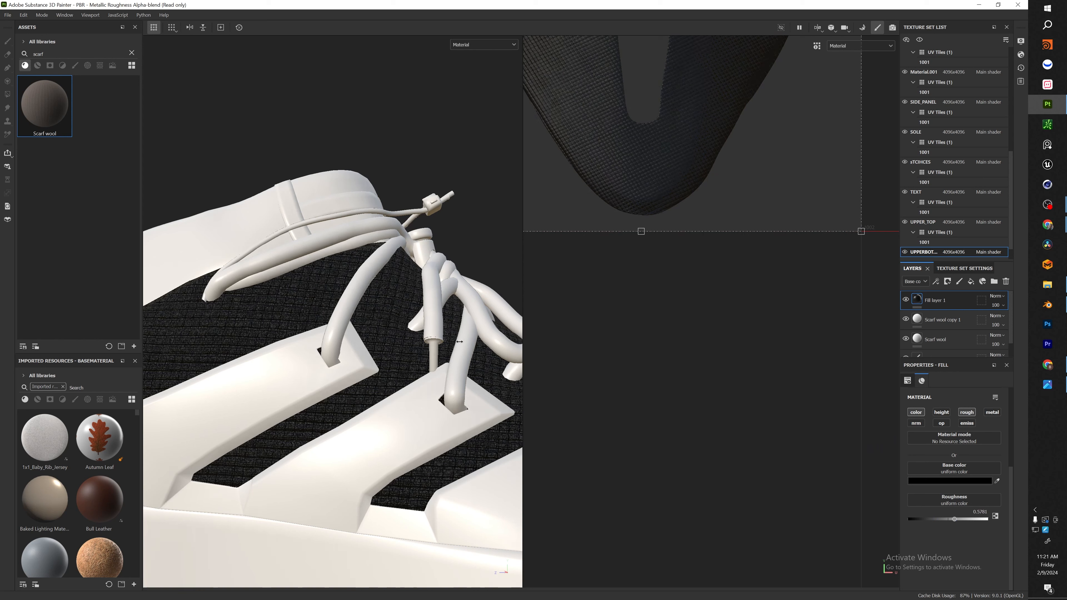
shift+right_drag(354, 340, 421, 362)
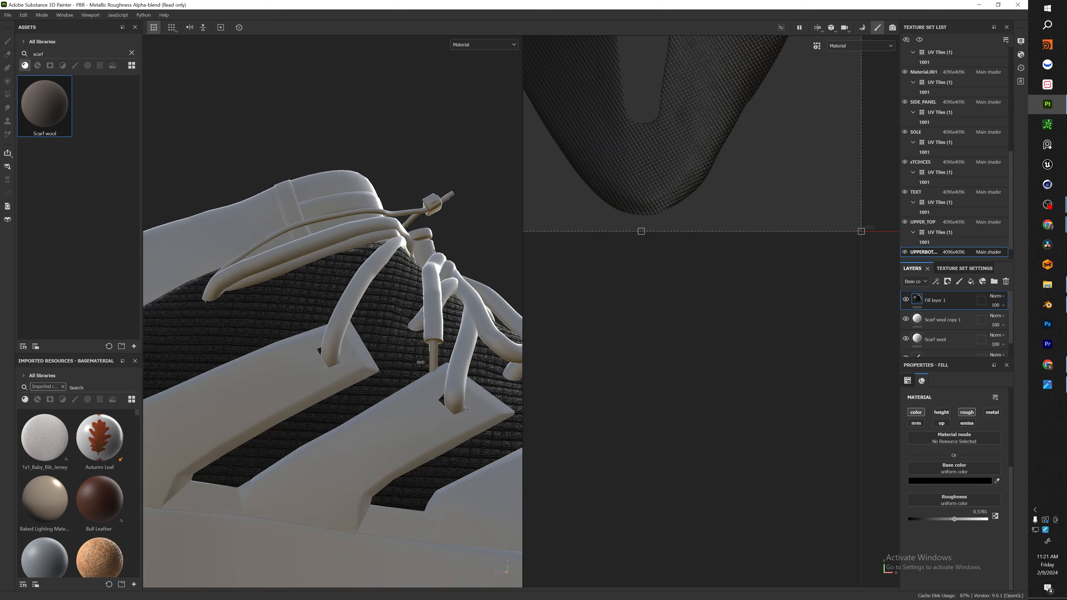
scroll(420, 362, down, 5)
Add a white mask to the black fill layer.
right_click(935, 300)
click(959, 315)
alt+drag(320, 336, 357, 324)
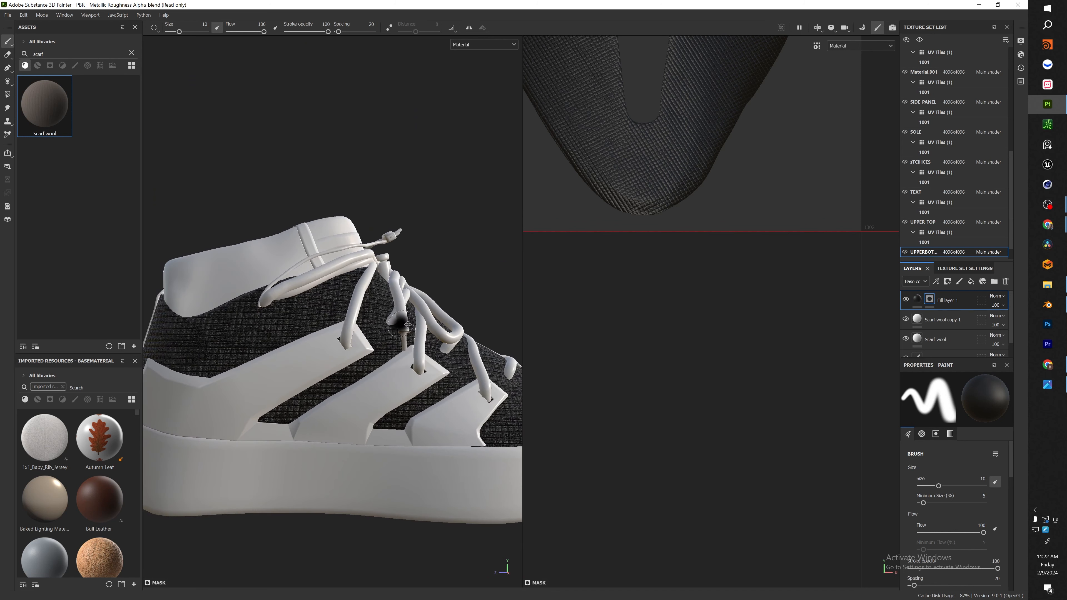
alt+middle_drag(357, 324, 423, 324)
Paint black in the fill layer's mask along the woven fabric just below the ankle collar, redoing the first stroke.
mouse_move(437, 281)
mouse_down()
mouse_move(316, 326)
mouse_move(662, 341)
mouse_up()
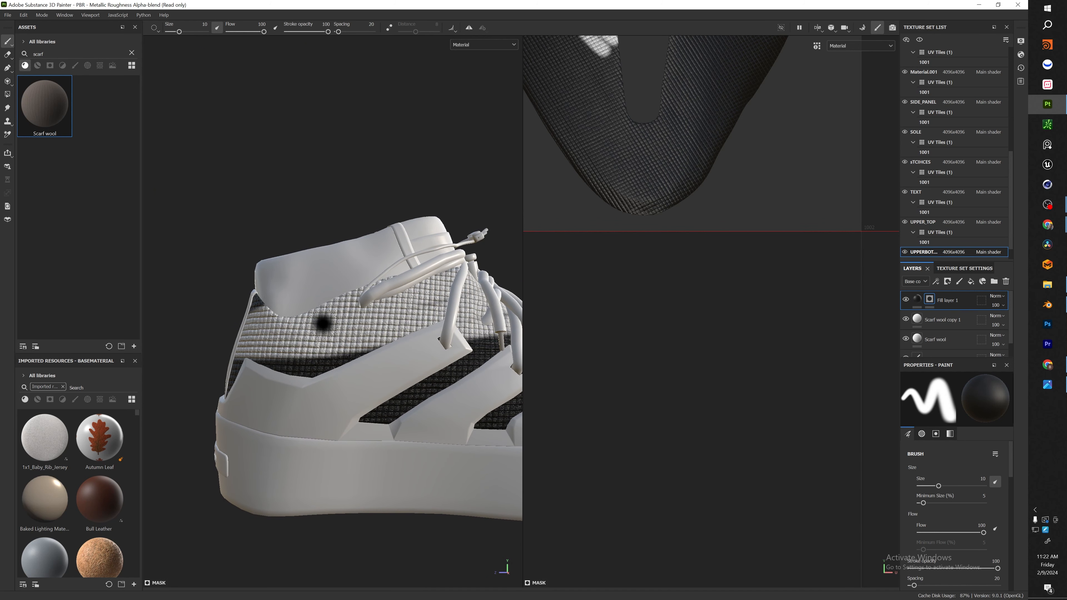
key(ctrl+z)
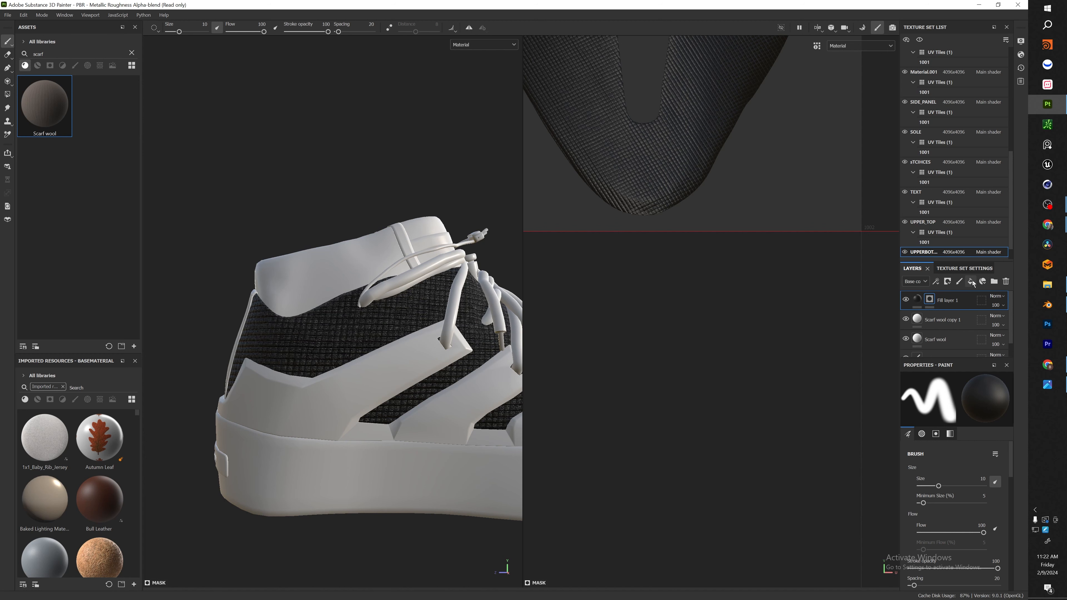
mouse_move(445, 275)
mouse_down()
mouse_move(267, 318)
mouse_move(295, 323)
mouse_move(463, 274)
mouse_move(548, 342)
mouse_up()
scroll(667, 214, down, 2)
scroll(448, 245, down, 6)
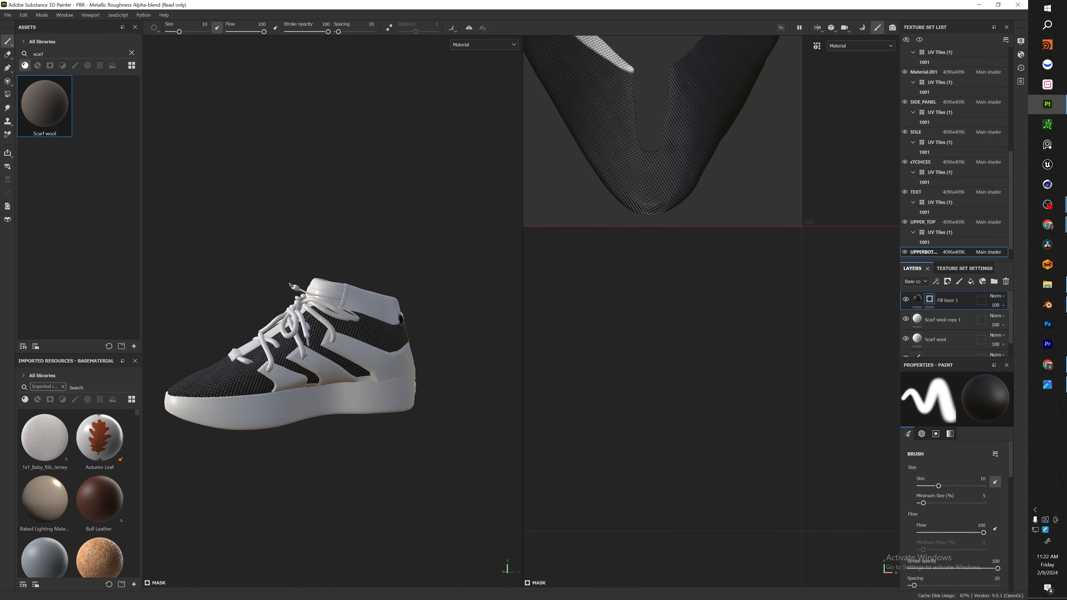
scroll(354, 318, up, 3)
alt+drag(354, 317, 425, 320)
Refine the masked band below the collar near the heel, using hd_side_close.png as reference.
click(1048, 385)
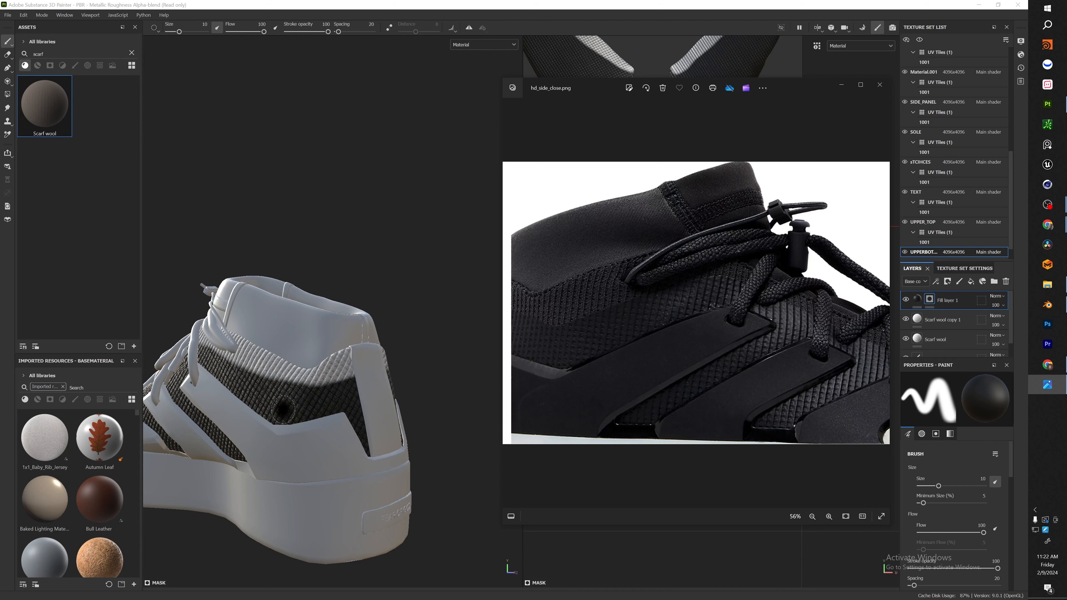
mouse_move(271, 428)
alt+mouse_down()
mouse_move(300, 372)
mouse_move(282, 372)
alt+mouse_up()
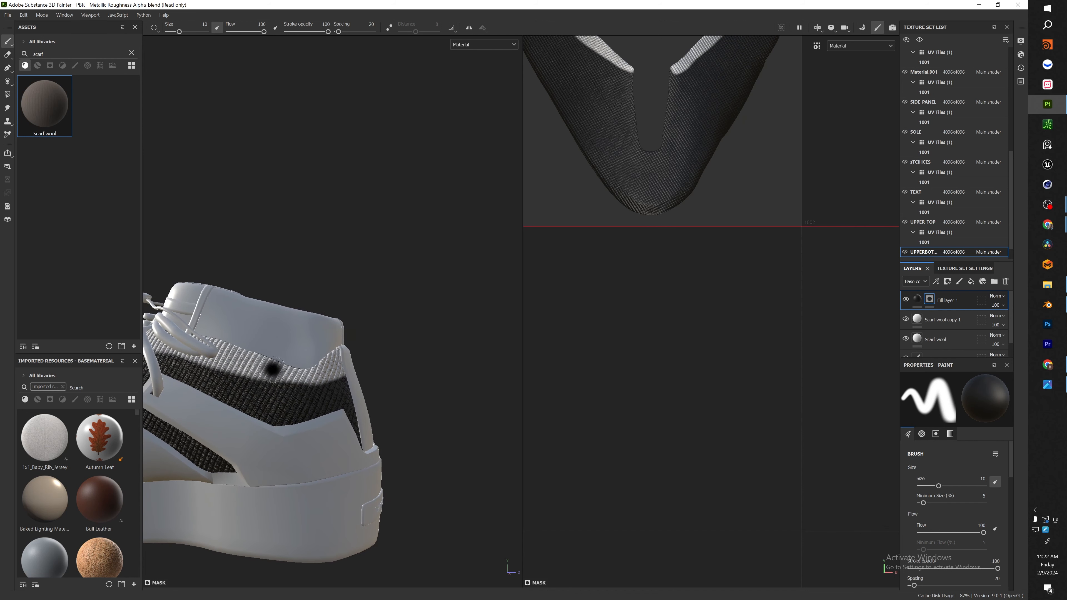
mouse_move(190, 342)
mouse_down()
mouse_move(239, 378)
mouse_move(294, 391)
mouse_move(360, 355)
mouse_up()
drag(299, 374, 184, 348)
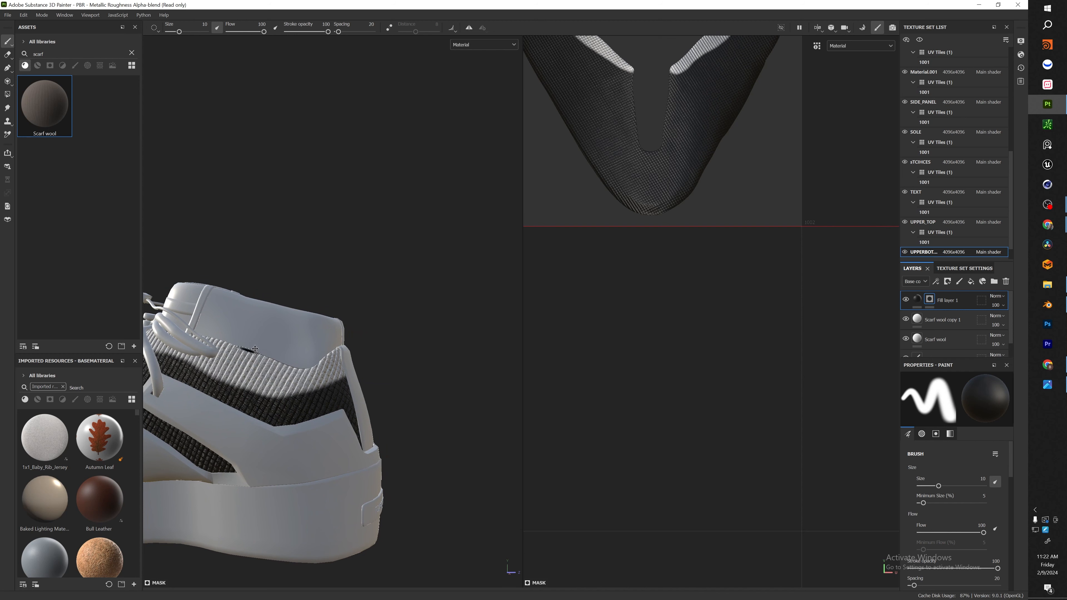
Switch the mask brush to white and set its flow to 84.
alt+middle_drag(251, 355, 354, 312)
key(x)
ctrl+drag(281, 320, 174, 319)
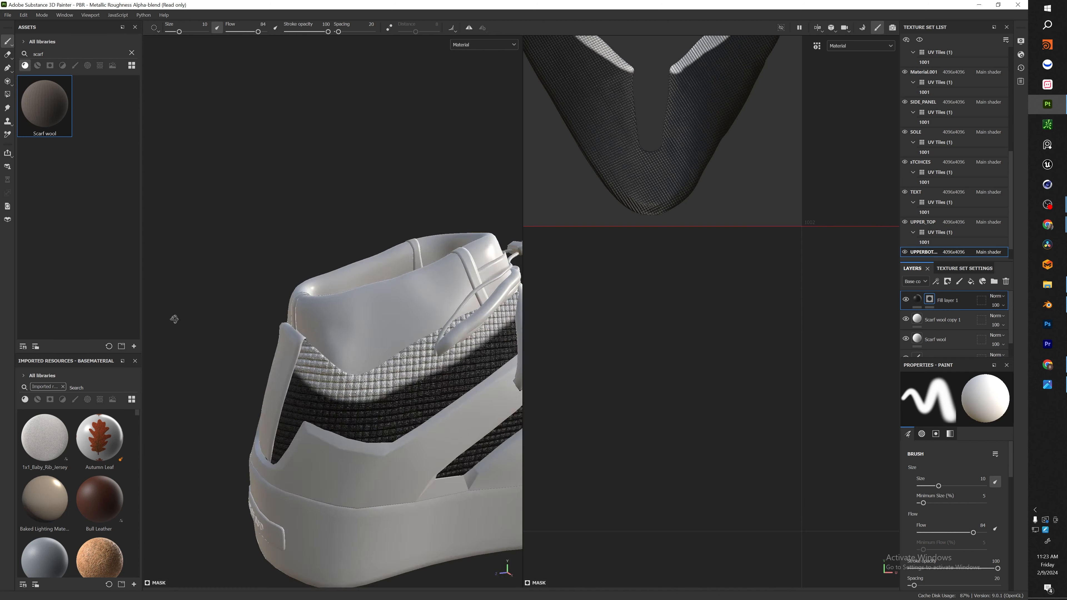
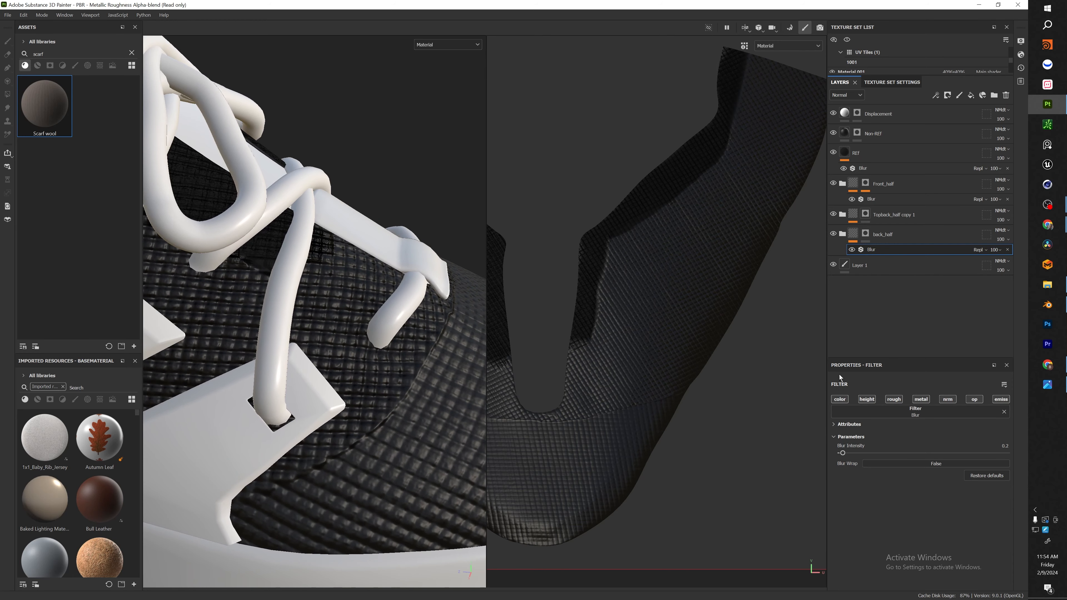
In the back_half group, set the Scarf wool layer's Normal Intensity to 2.52 and keep its Height Position at 0.5.
click(842, 235)
click(874, 269)
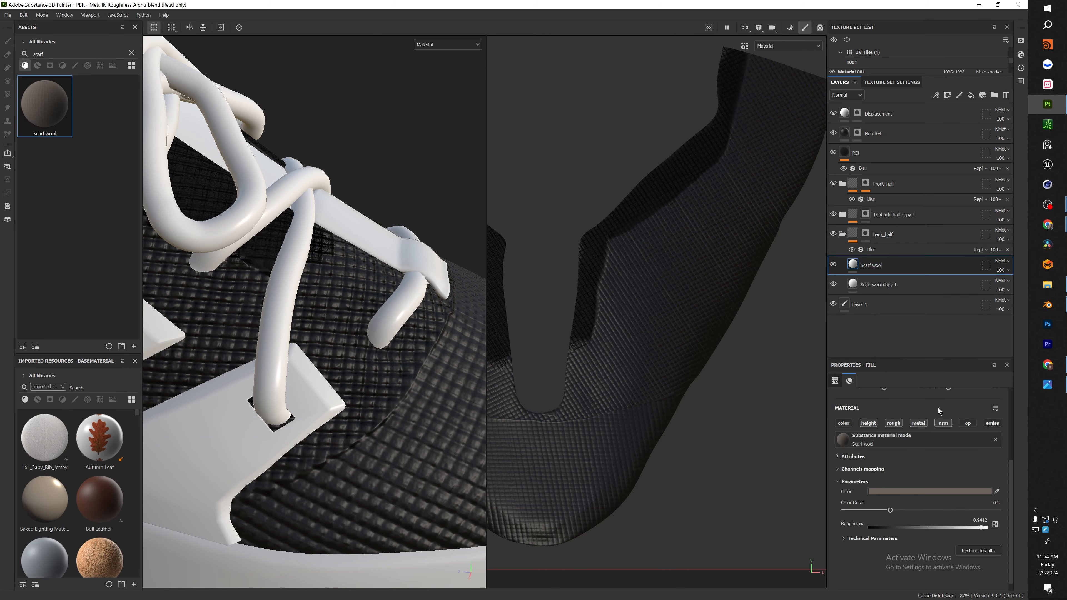
scroll(884, 539, down, 1)
click(889, 530)
scroll(892, 531, down, 1)
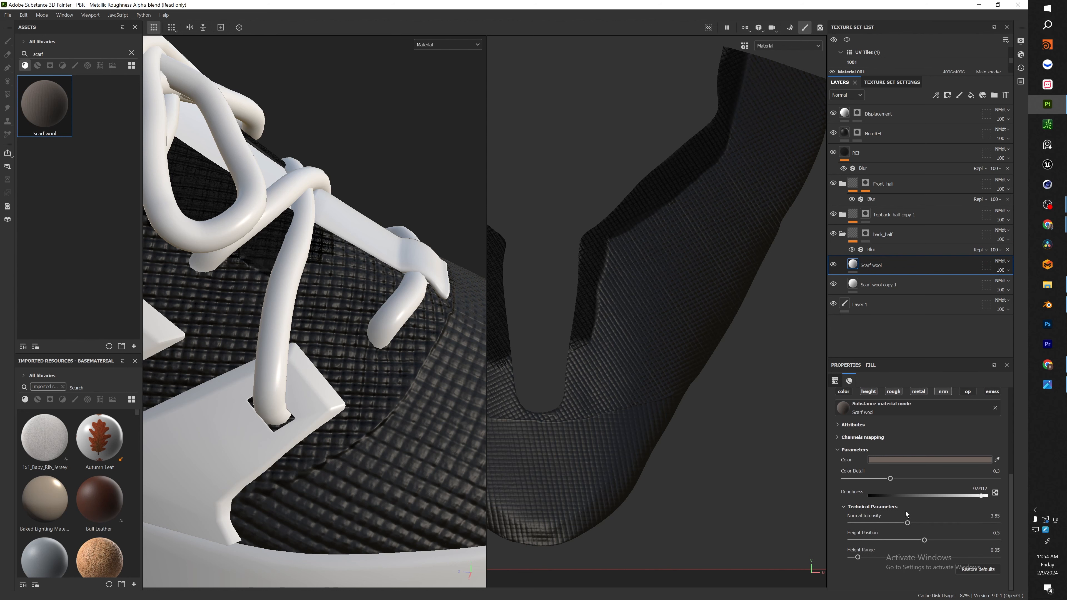
drag(907, 525, 887, 526)
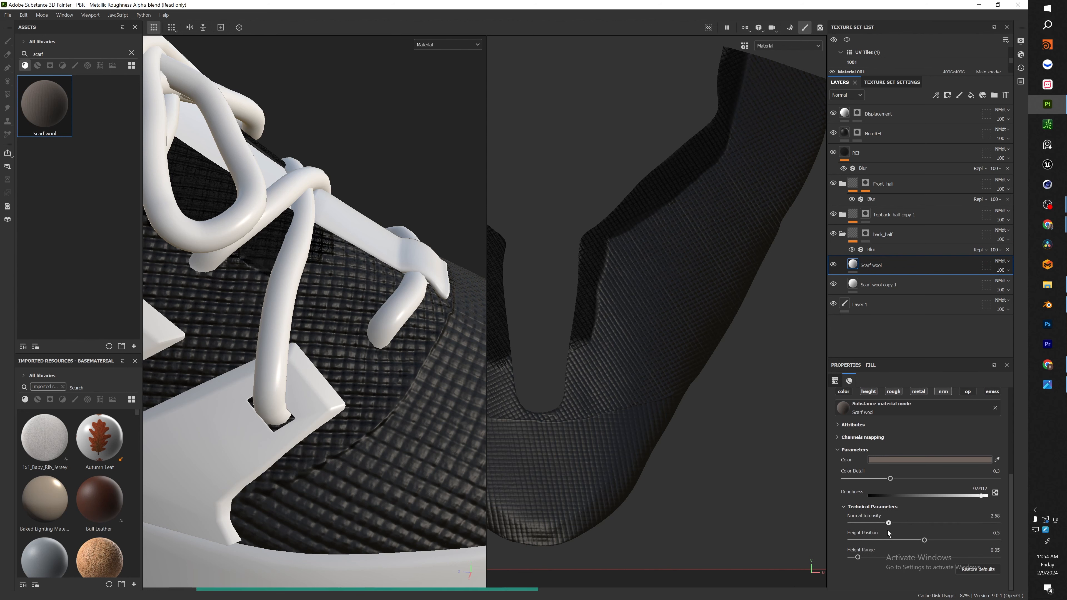
click(879, 542)
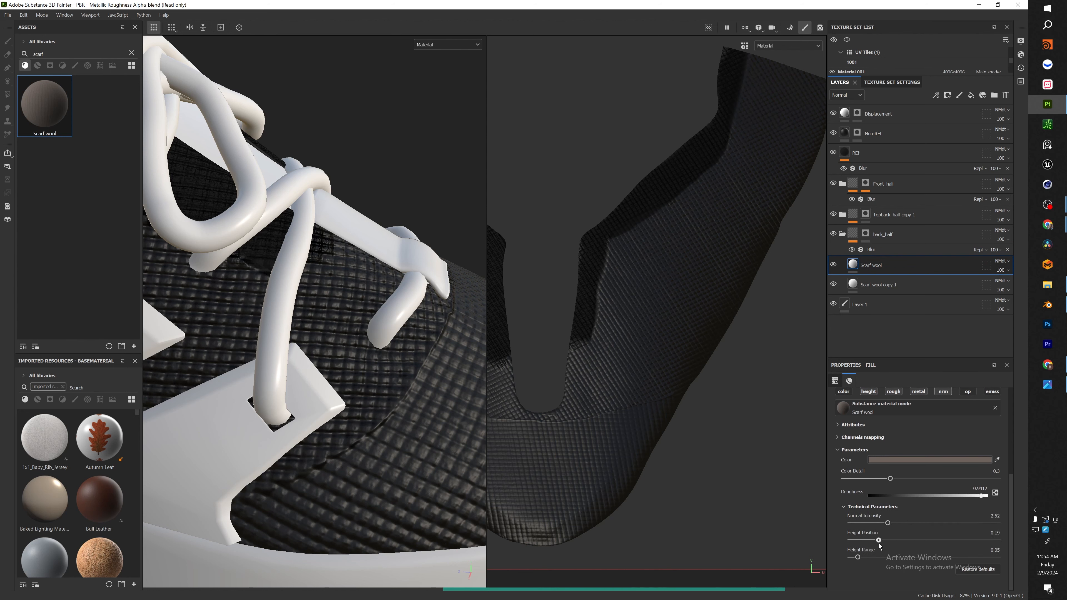
drag(879, 544, 923, 550)
Set the Normal Intensity of Scarf wool copy 1 in the back_half group to 3.09.
click(880, 286)
click(879, 528)
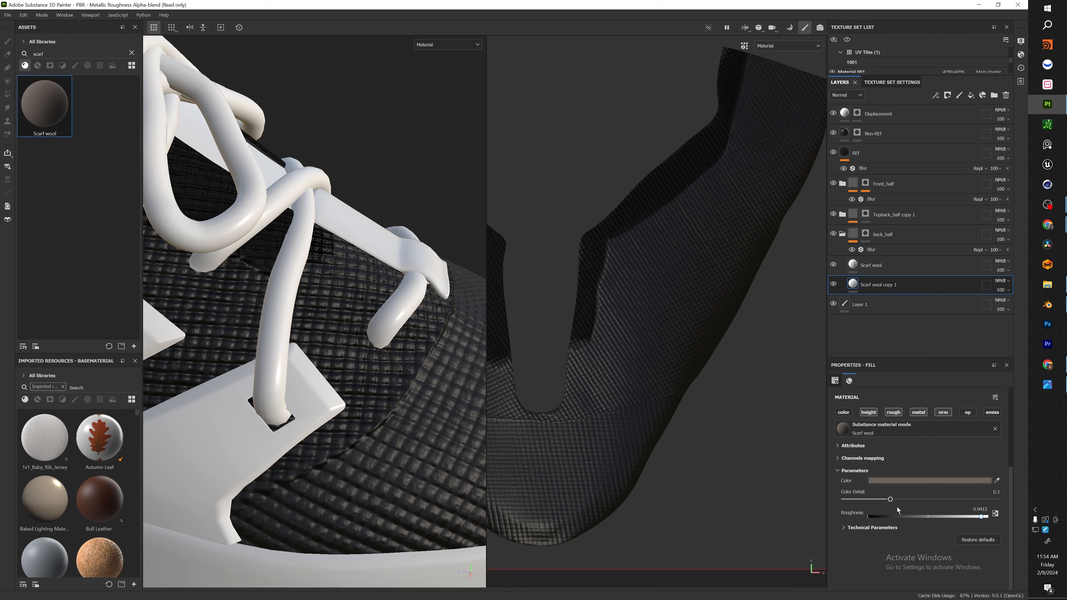
click(894, 543)
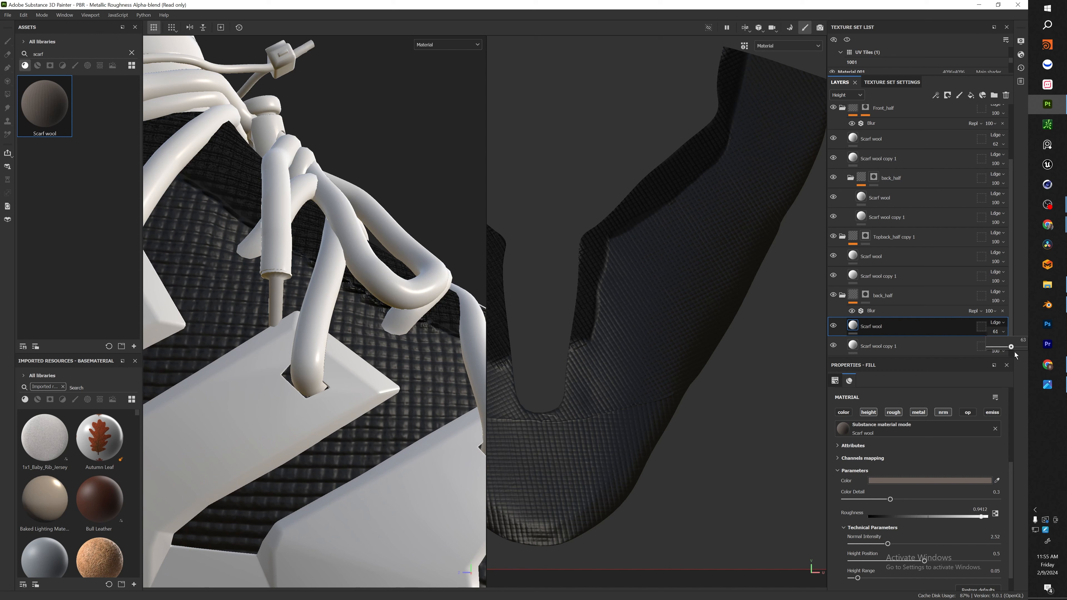
Set the height-channel opacity in back_half to 79 for Scarf wool and 35 for Scarf wool copy 1.
drag(1013, 356, 1011, 355)
click(1003, 351)
click(1004, 351)
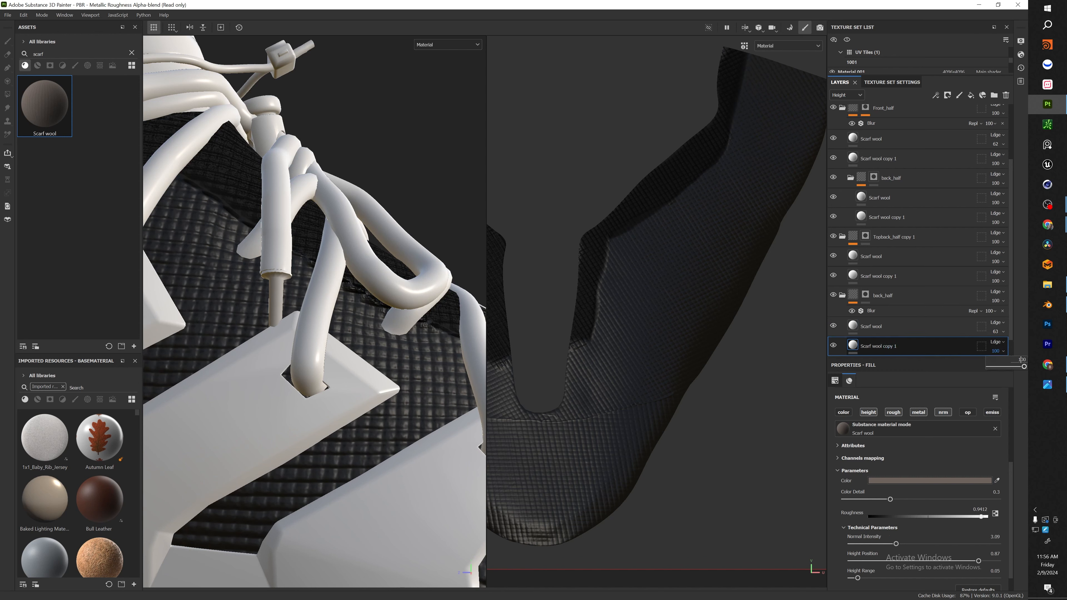
click(1014, 366)
click(1003, 332)
drag(1011, 347, 1027, 353)
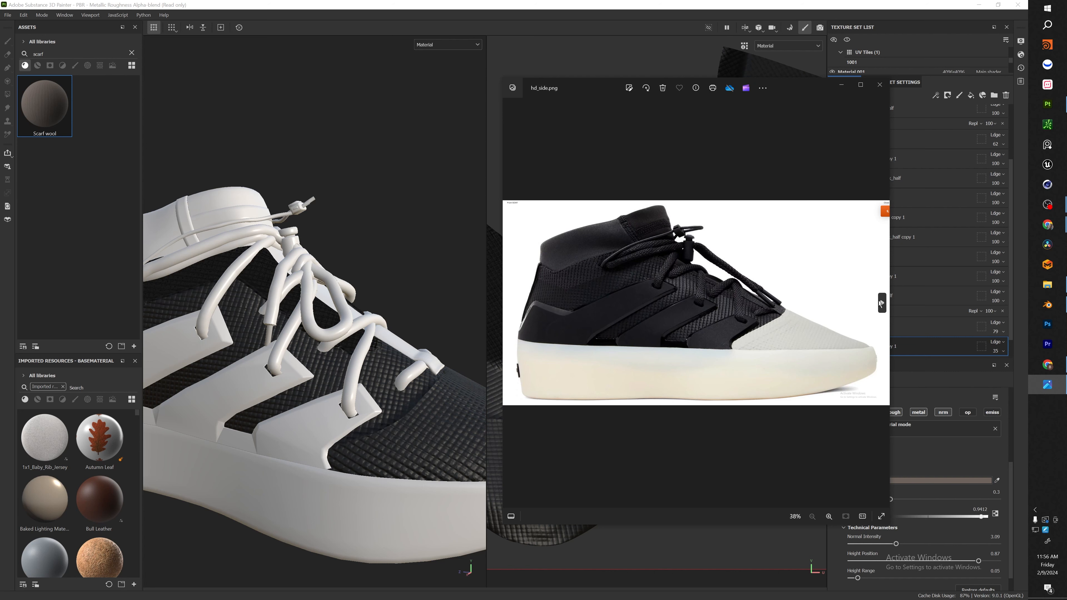
Browse from hd_side.png to Hd_Side_detail1.png and examine the weave on the reference shoe's side.
click(881, 302)
click(881, 302)
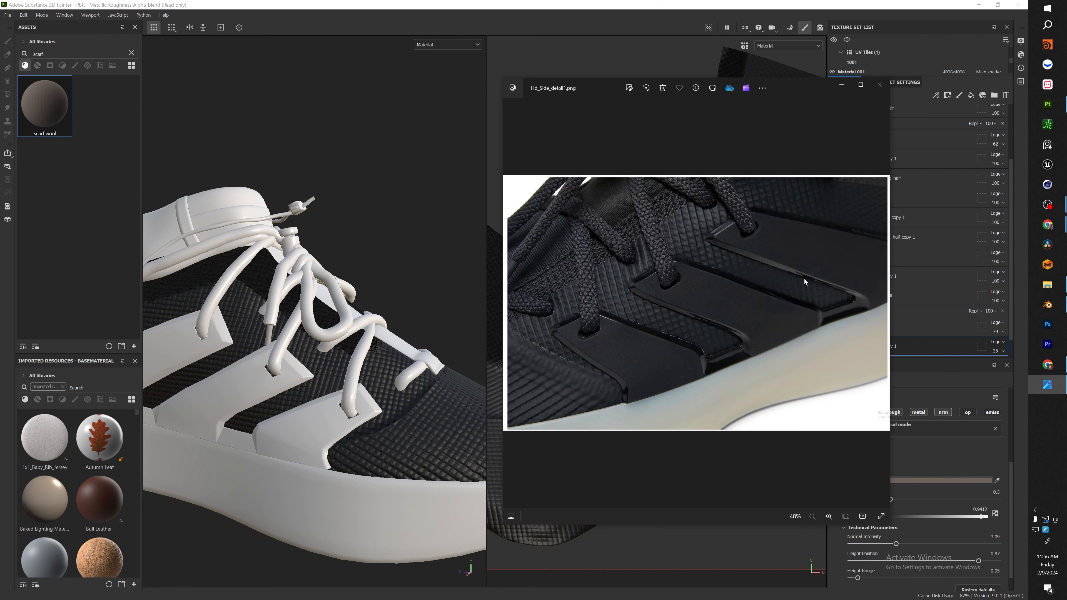
click(841, 84)
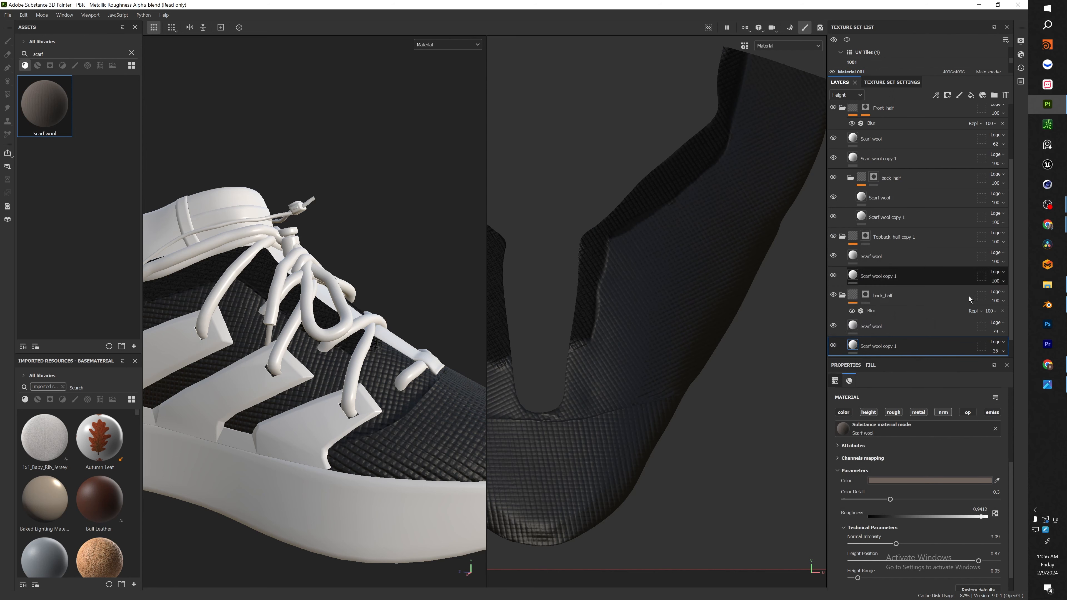
Collapse the Front_half, Topback_half copy 1 and back_half groups in the layer stack.
scroll(1008, 230, up, 3)
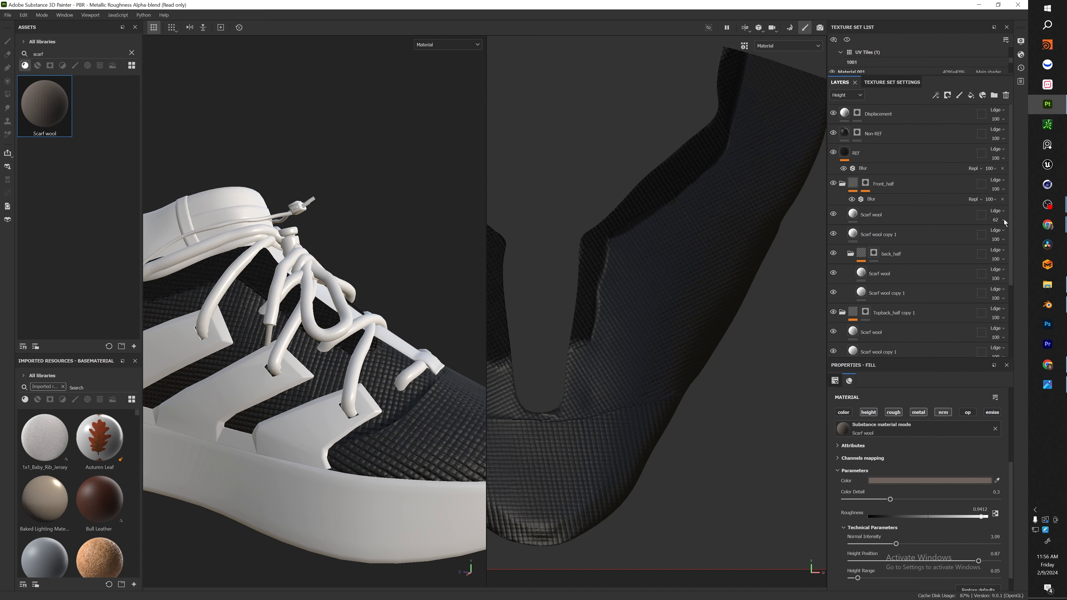
click(843, 183)
click(842, 214)
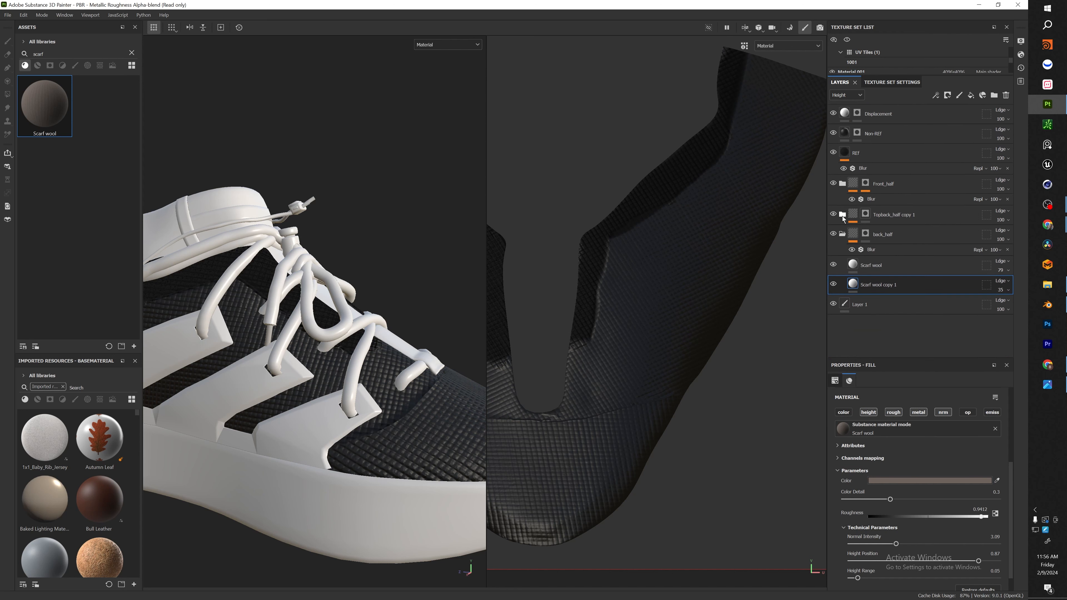
click(842, 234)
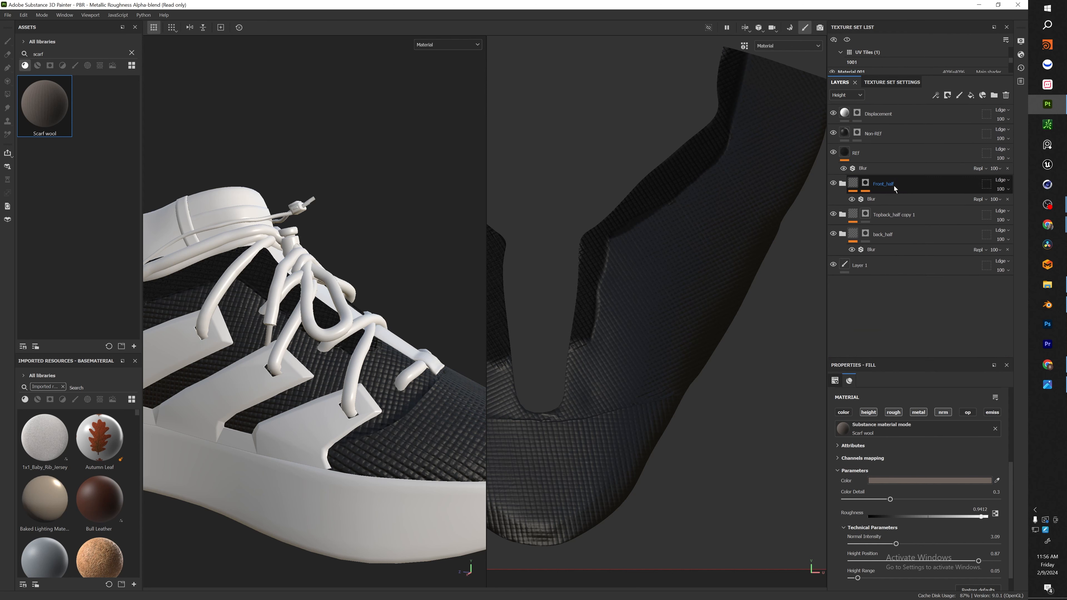
Touch up the Front_half group's mask by painting across the woven upper near the laces.
click(866, 183)
alt+drag(336, 345, 320, 361)
scroll(336, 337, up, 4)
mouse_move(380, 235)
mouse_down()
mouse_move(281, 330)
mouse_move(185, 363)
mouse_up()
mouse_move(403, 302)
alt+mouse_down()
mouse_move(275, 252)
mouse_move(275, 206)
alt+mouse_up()
scroll(278, 228, down, 3)
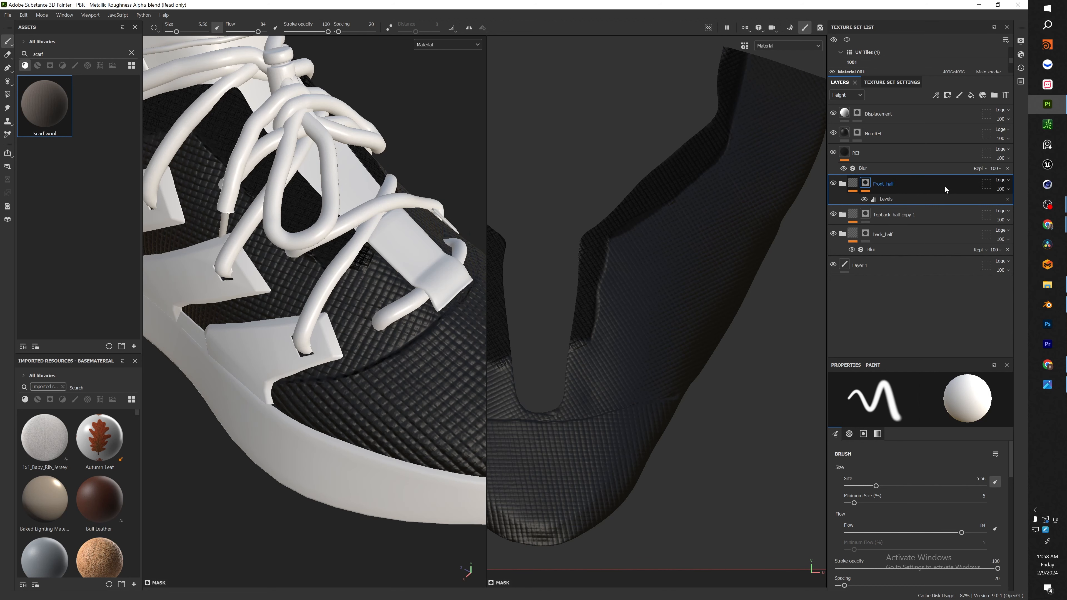
Duplicate the Front_half and back_half groups together and place the copies above the original Front_half group.
click(903, 236)
ctrl+click(904, 185)
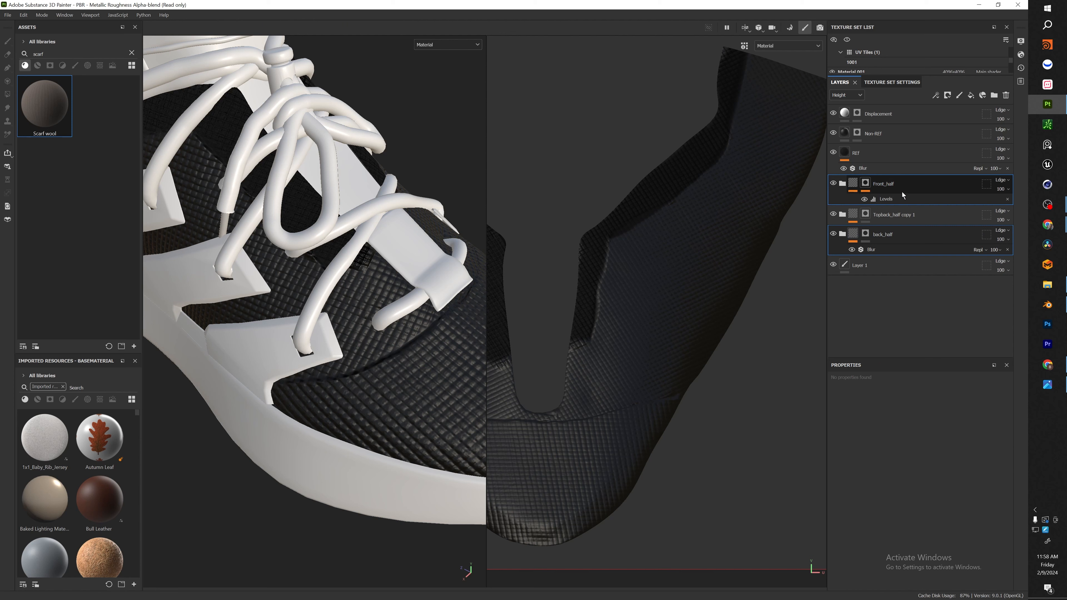
ctrl+drag(902, 192, 911, 174)
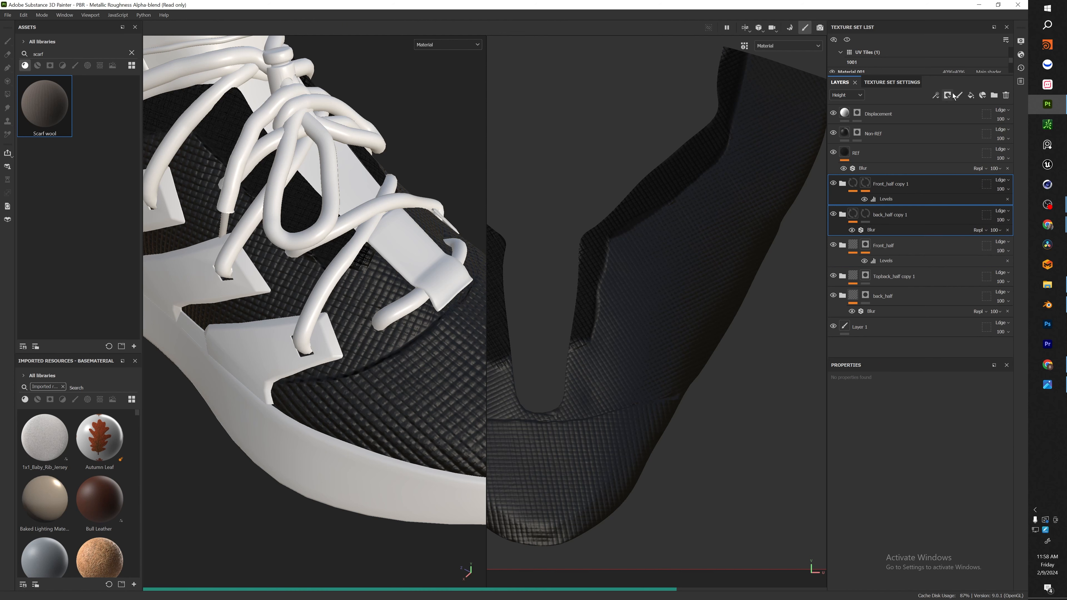
Group the Front_half and back_half copies in a new folder and add a Blur filter to that folder.
click(994, 96)
drag(918, 235, 918, 185)
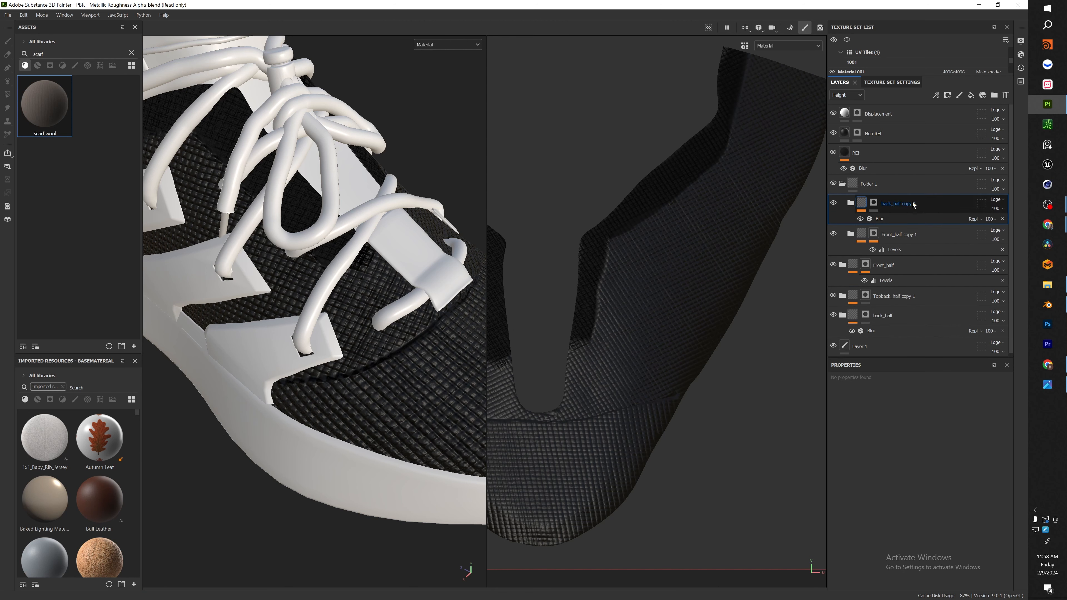
click(877, 205)
click(887, 185)
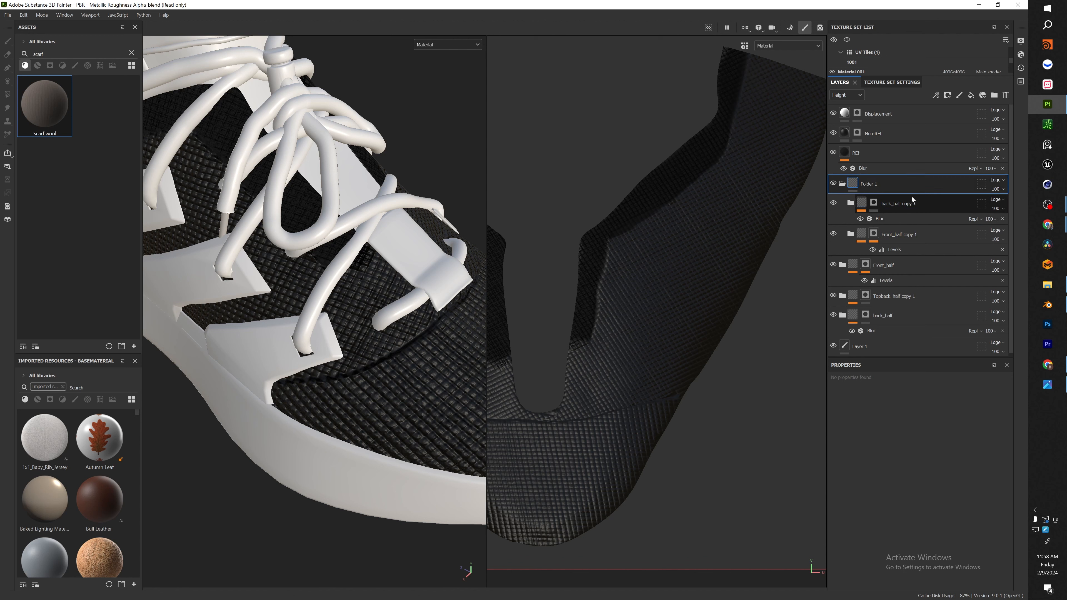
right_click(884, 182)
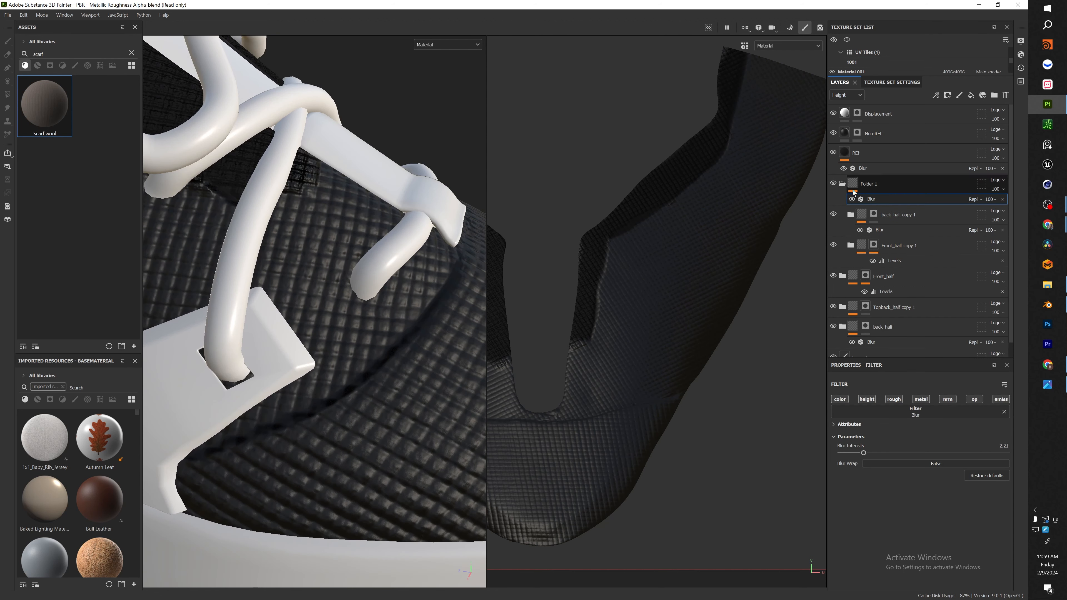
click(842, 184)
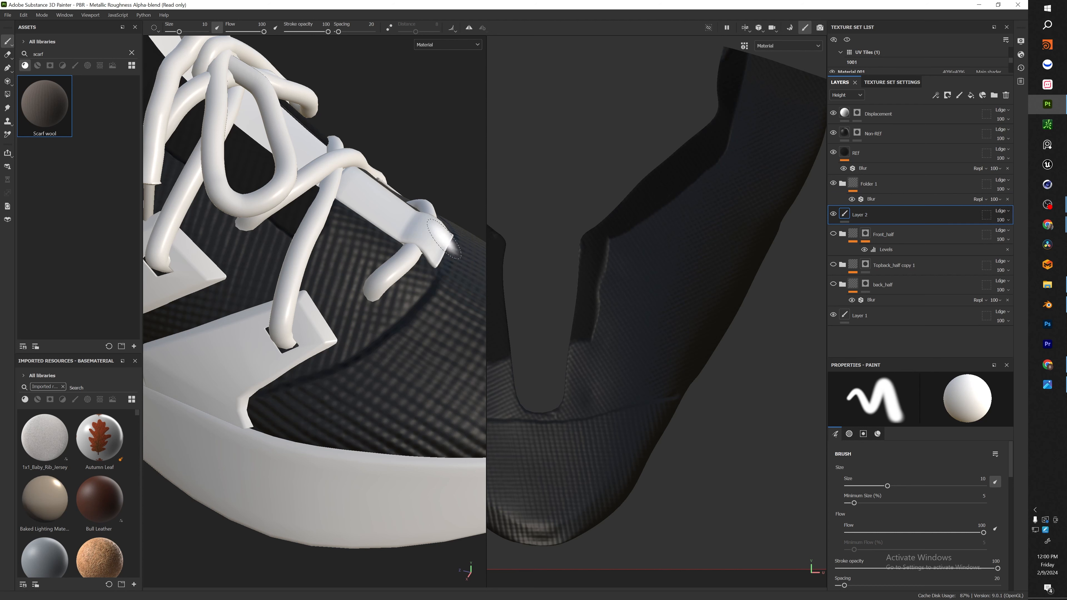
Search the brush assets for "Stiches" and choose the Stitches Complex brush for painting on Layer 2.
click(79, 67)
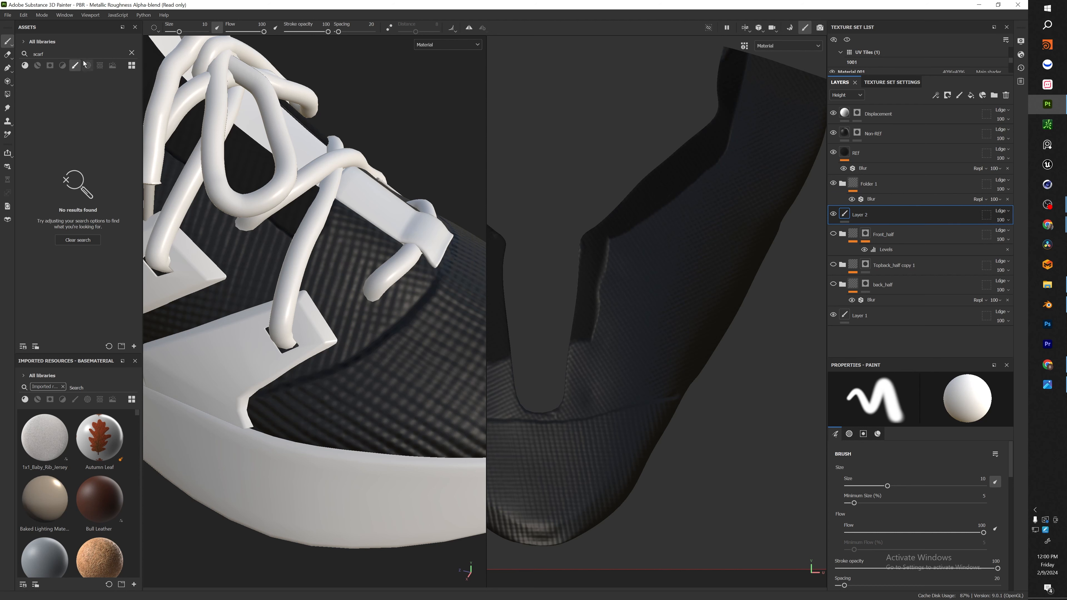
click(131, 53)
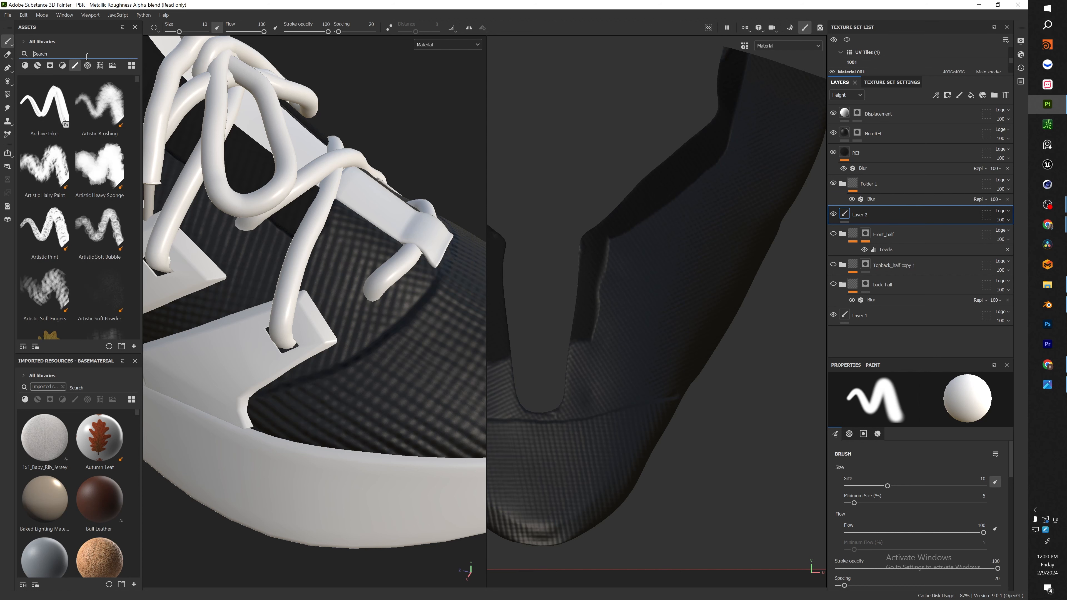
text(Stiches)
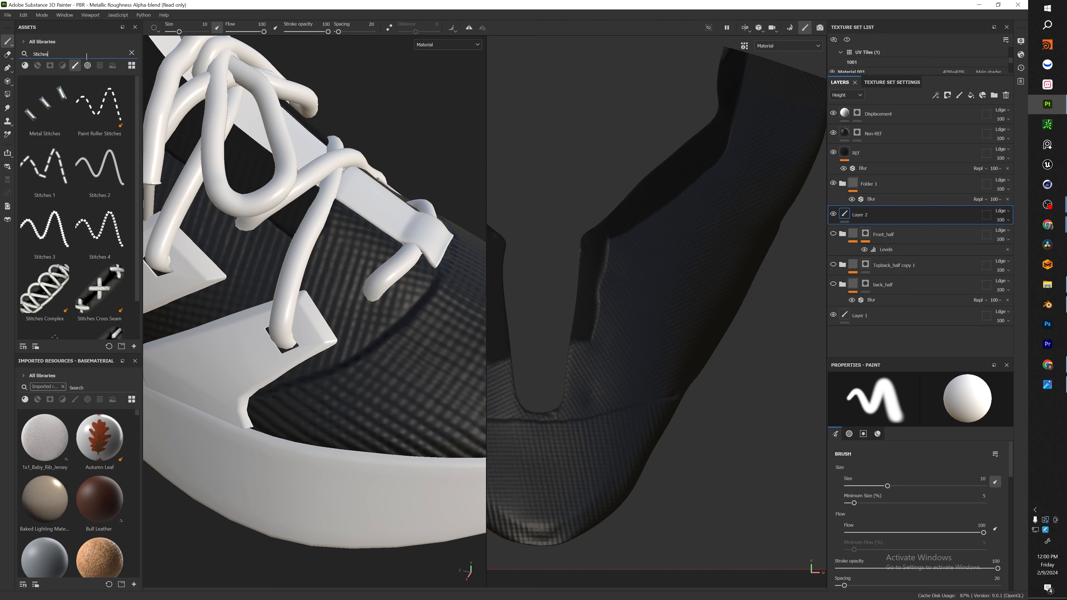
scroll(65, 240, down, 2)
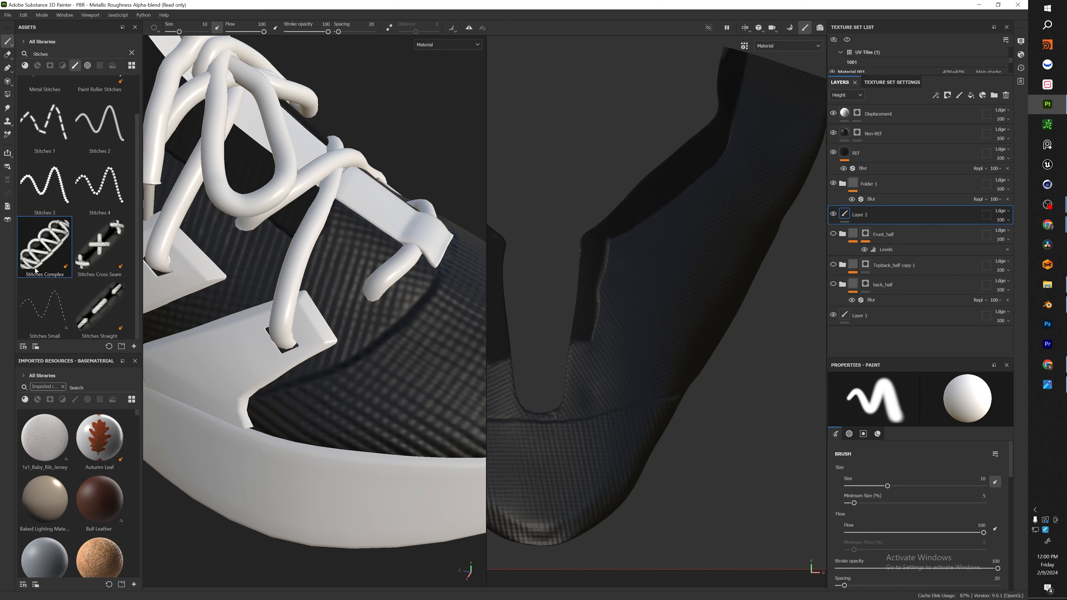
click(47, 276)
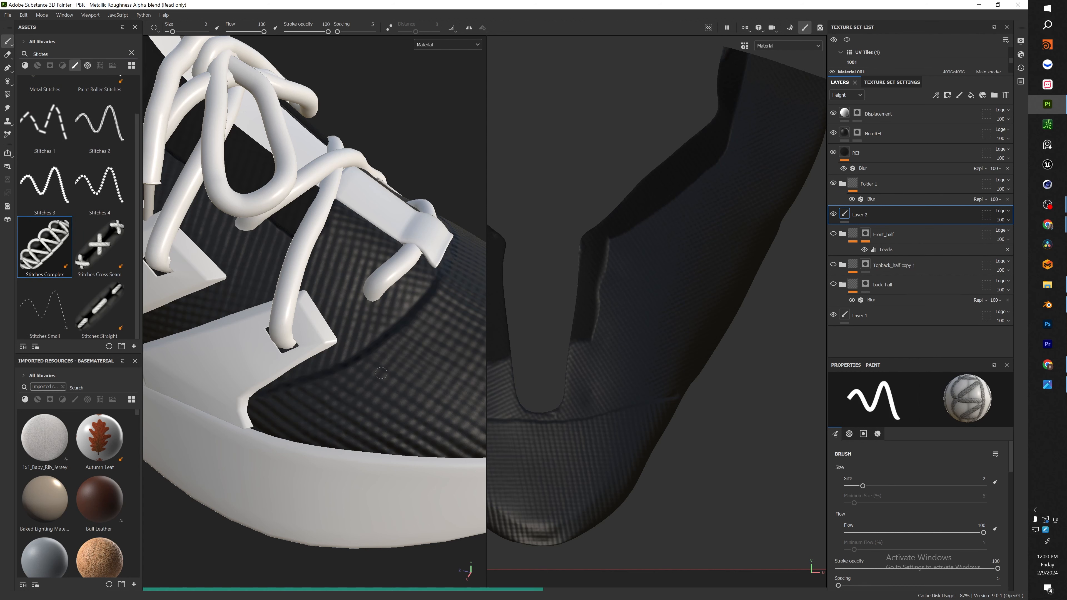
Enlarge the stitch brush to about 4.92 and set its material's base color to black (000000).
scroll(394, 355, up, 4)
ctrl+right_drag(394, 355, 408, 355)
click(877, 434)
scroll(960, 477, down, 2)
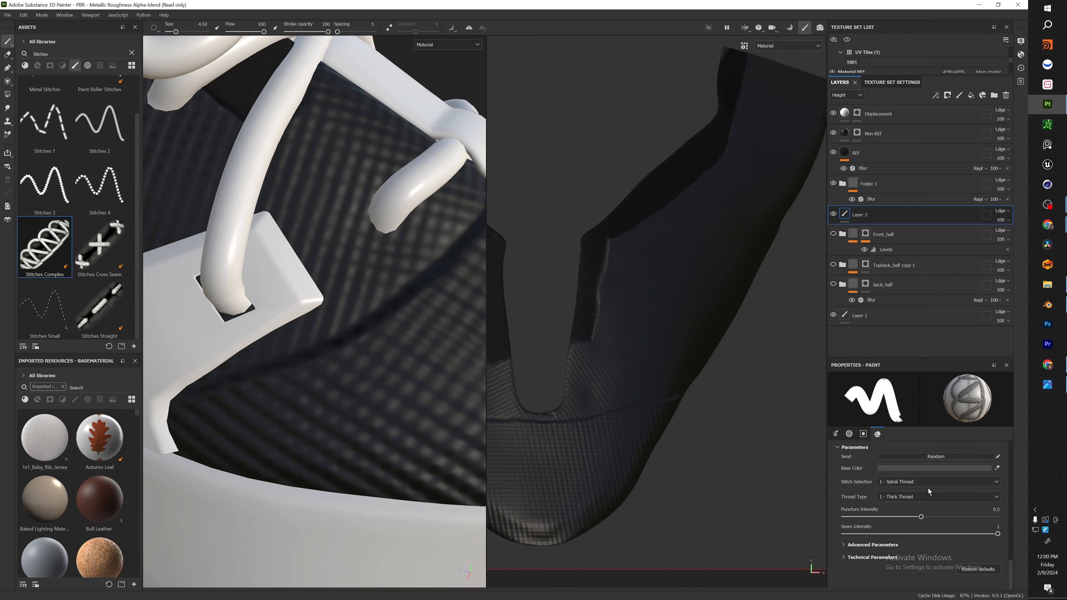
click(940, 468)
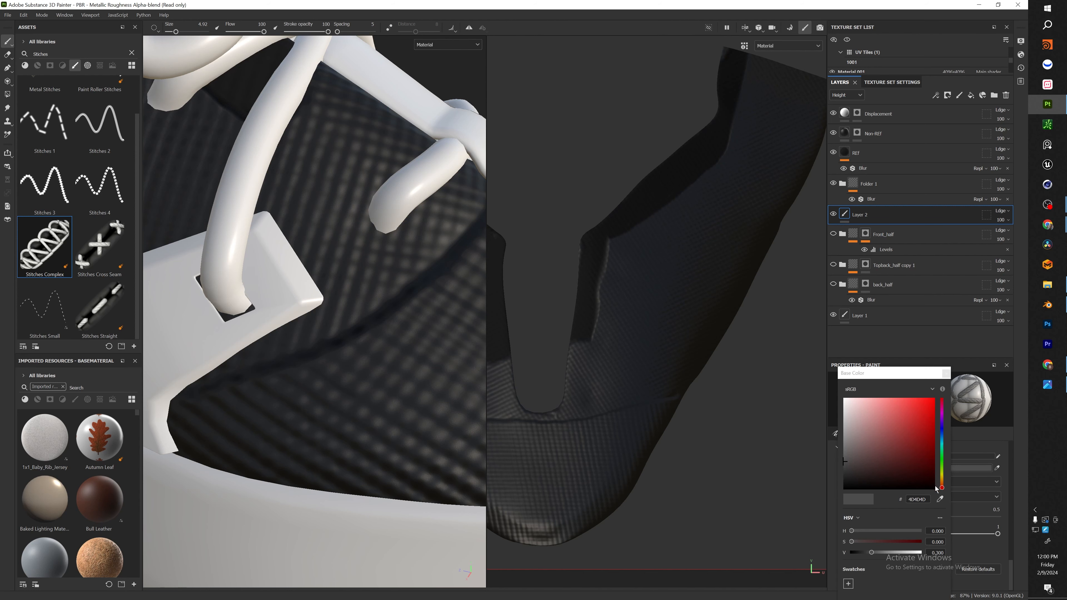
drag(888, 460, 782, 569)
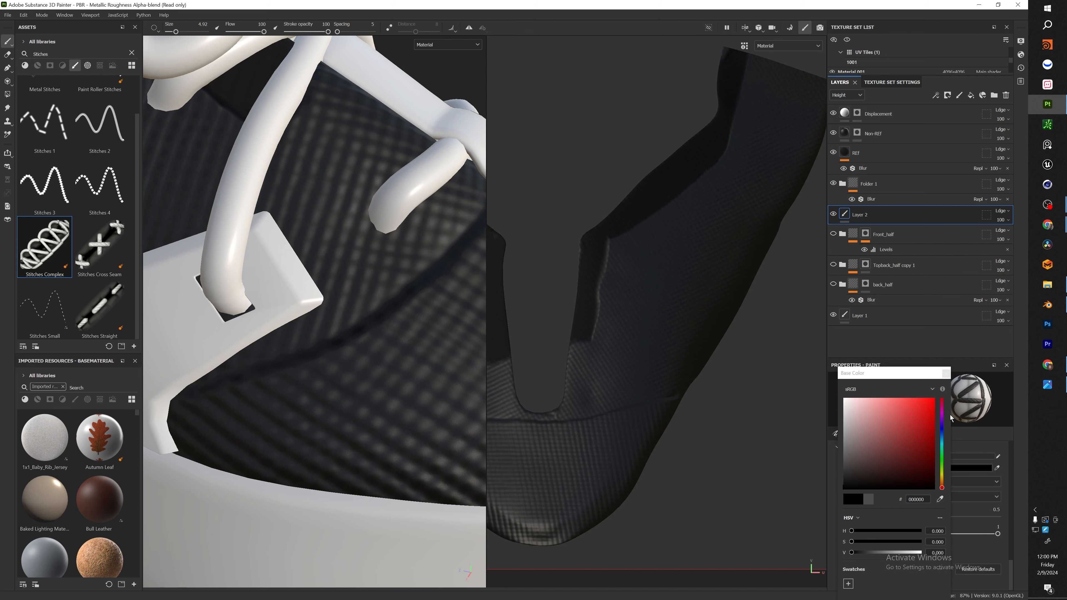
click(945, 374)
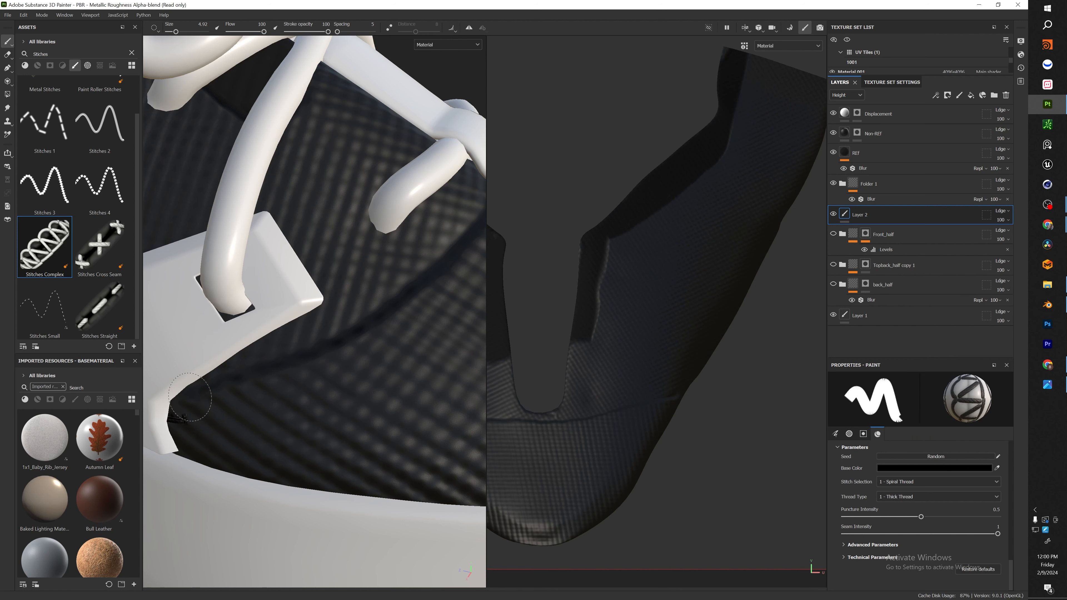
Paint a black spiral-thread stitch line along the seam between the woven toe section and the rest of the upper.
drag(190, 397, 369, 327)
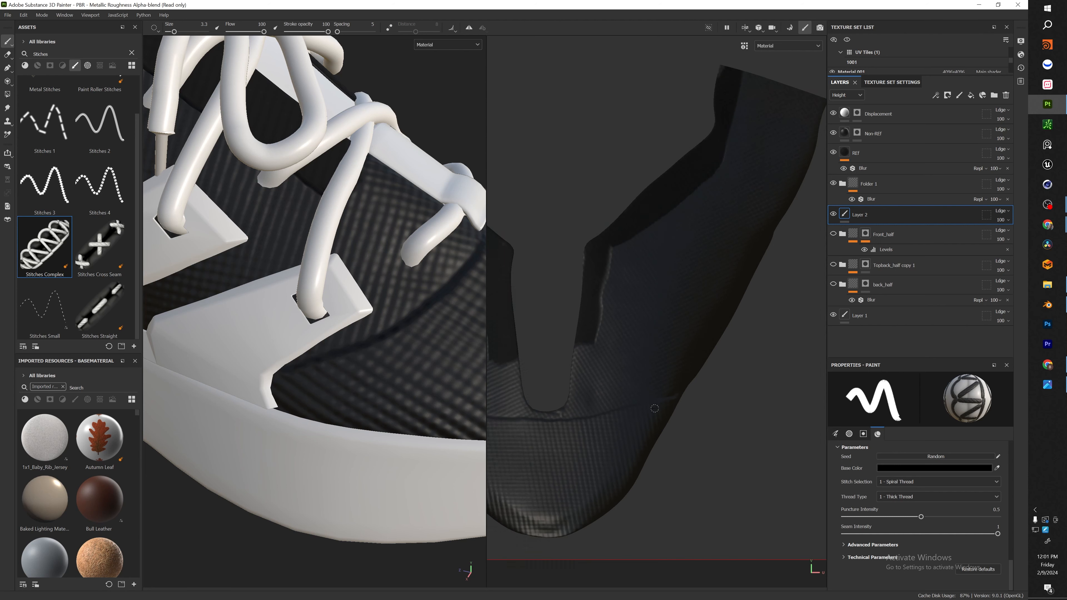
scroll(649, 415, down, 5)
mouse_move(291, 377)
alt+mouse_down()
mouse_move(272, 368)
mouse_move(361, 335)
mouse_move(463, 247)
alt+mouse_up()
alt+drag(420, 294, 319, 319)
drag(269, 311, 359, 358)
scroll(359, 357, down, 5)
alt+drag(240, 324, 361, 329)
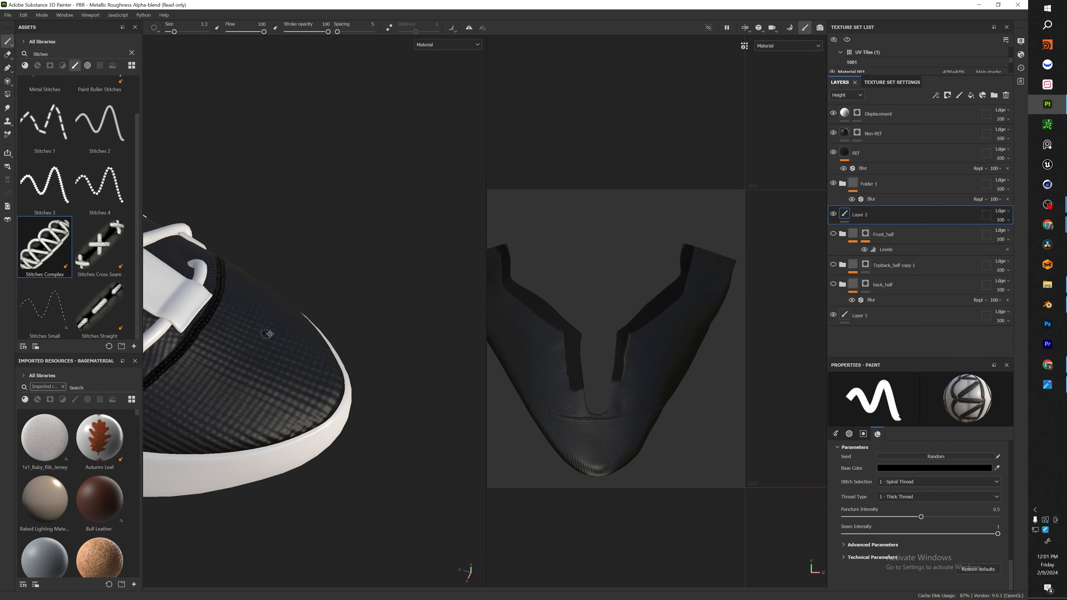
alt+middle_drag(291, 333, 421, 321)
alt+drag(303, 426, 387, 363)
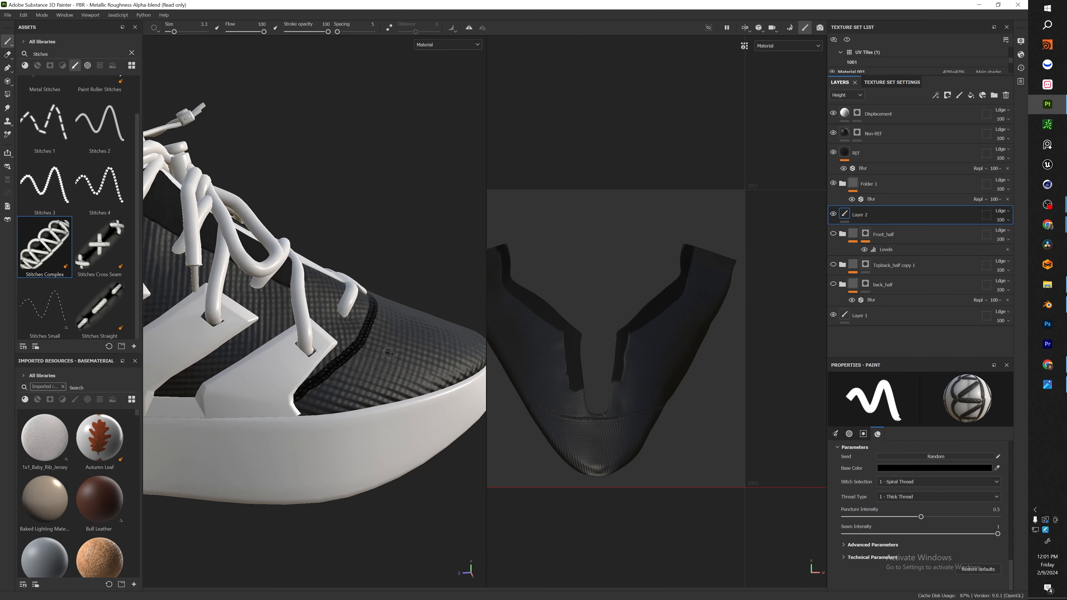
scroll(359, 343, up, 5)
scroll(943, 505, up, 4)
Move the stitch paint layer Layer 2 into Folder 1 above back_half copy 1 and open the folder's layer options.
drag(876, 212, 883, 218)
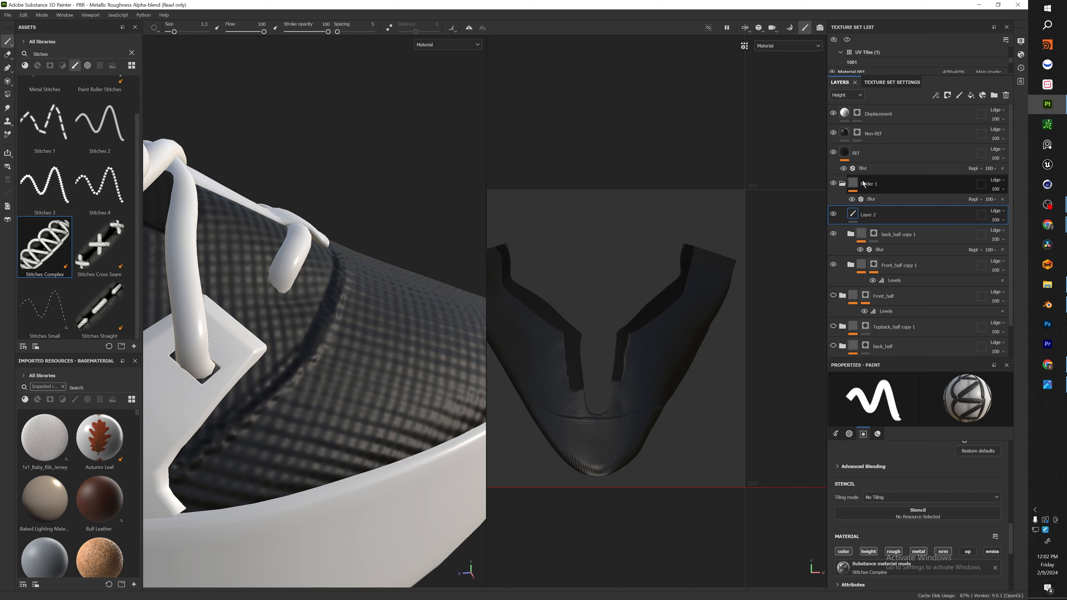
click(884, 185)
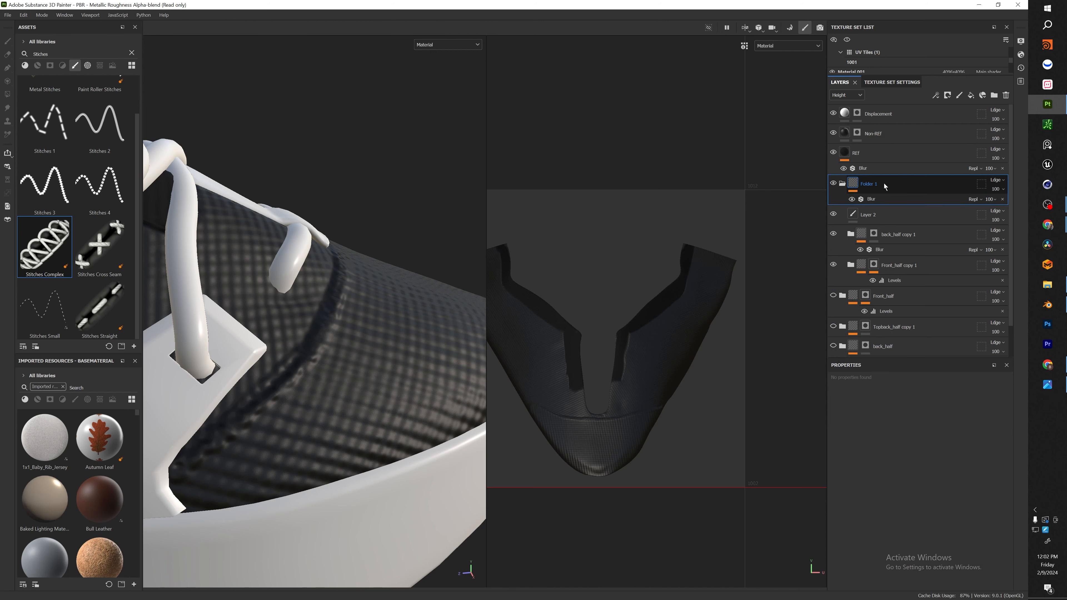
right_click(884, 185)
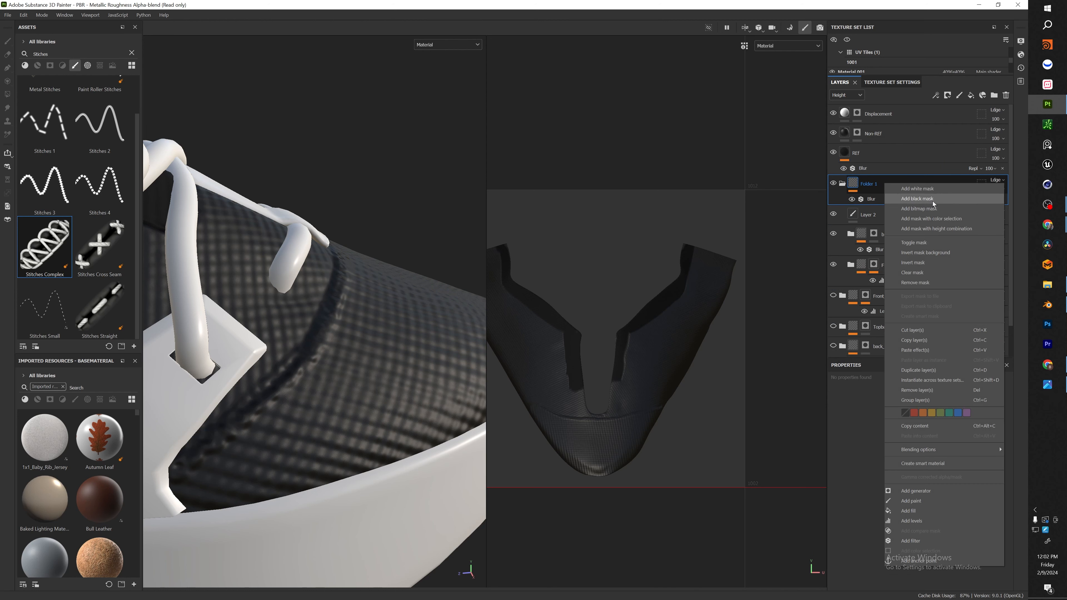
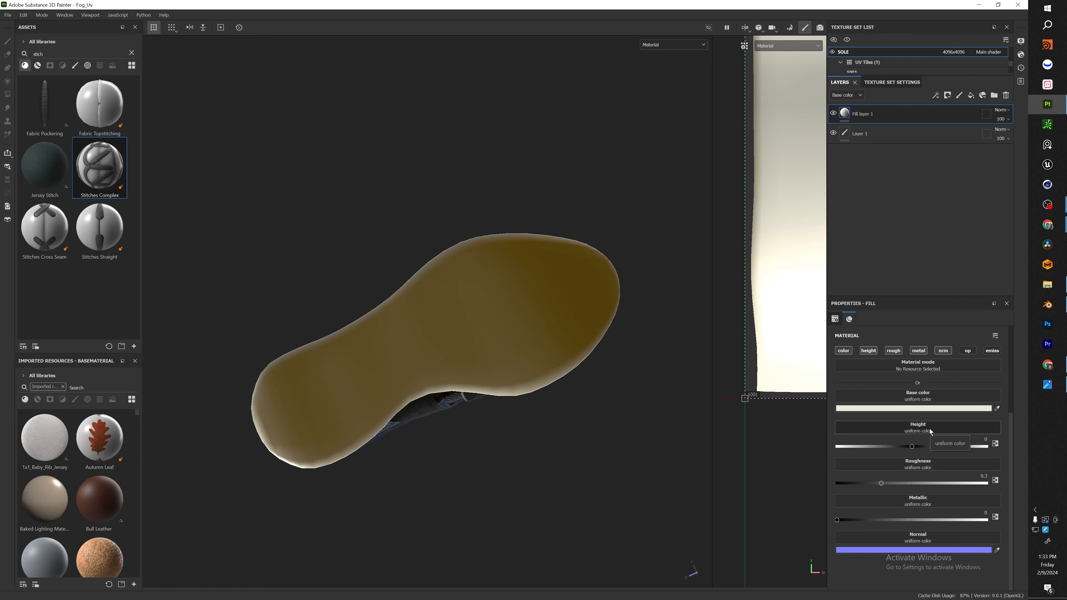
Add a fill layer on top of the SOLE texture set's stack with only the height and normal channels active.
click(971, 97)
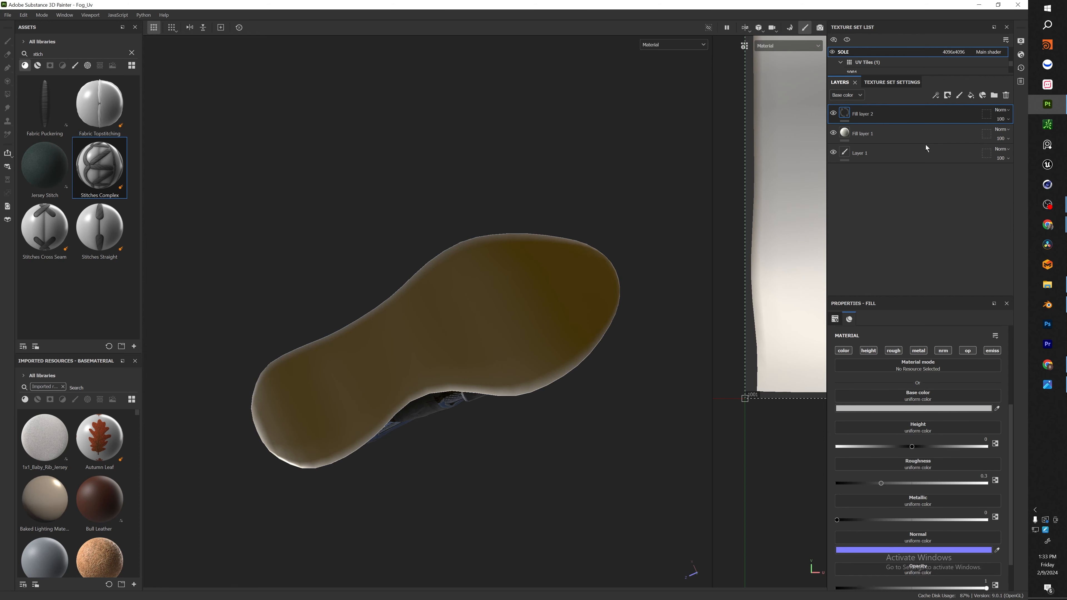
click(918, 350)
click(943, 350)
click(844, 350)
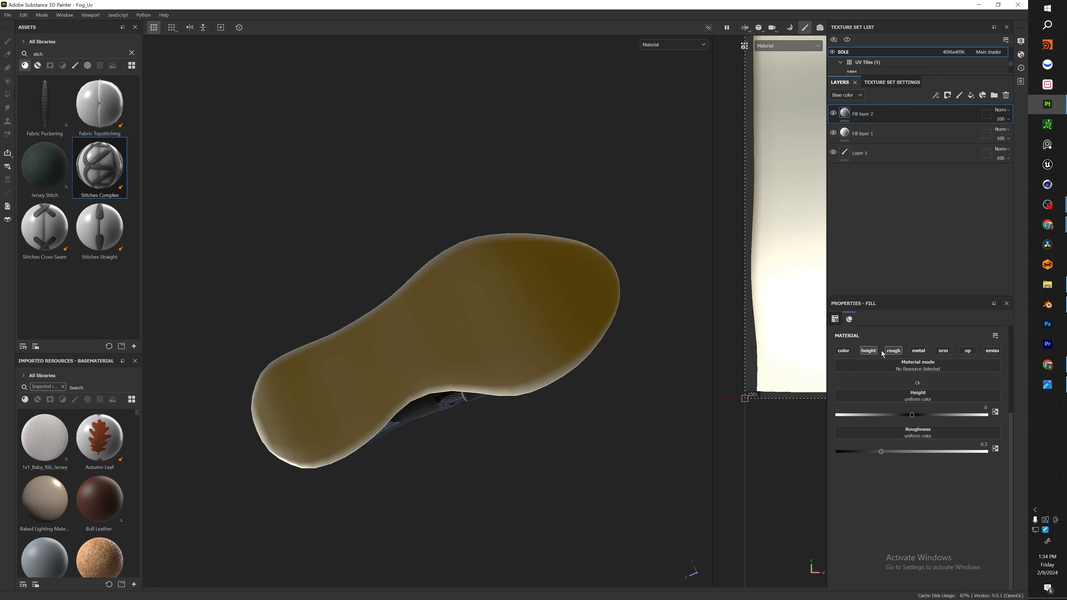
click(893, 350)
click(943, 350)
Assign the Fabric Diagonal Thin procedural texture, found by searching "dia", to the height of Fill layer 2.
click(930, 397)
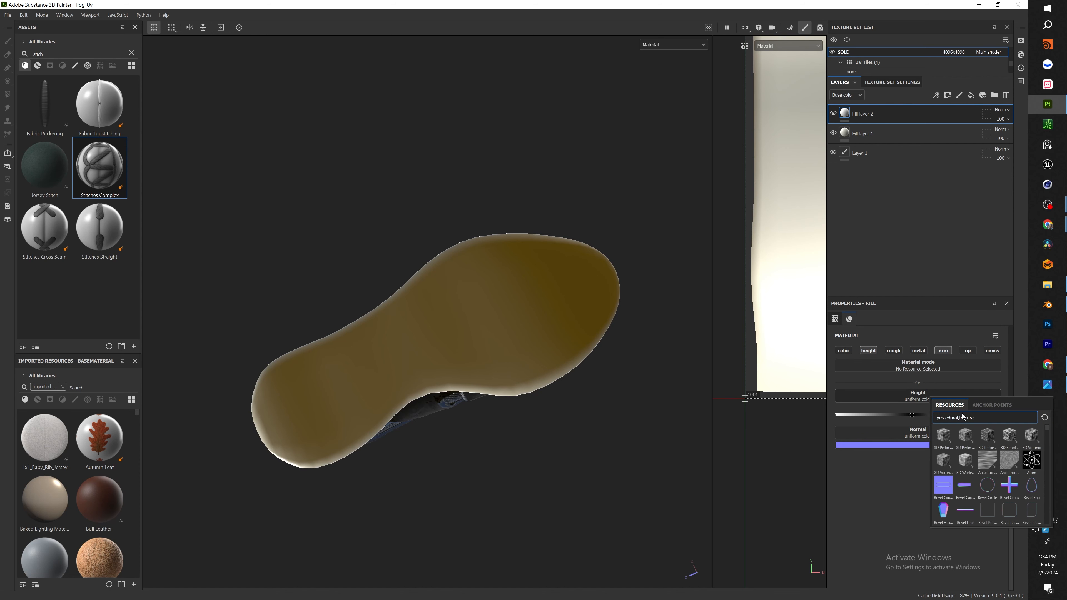
text(dia)
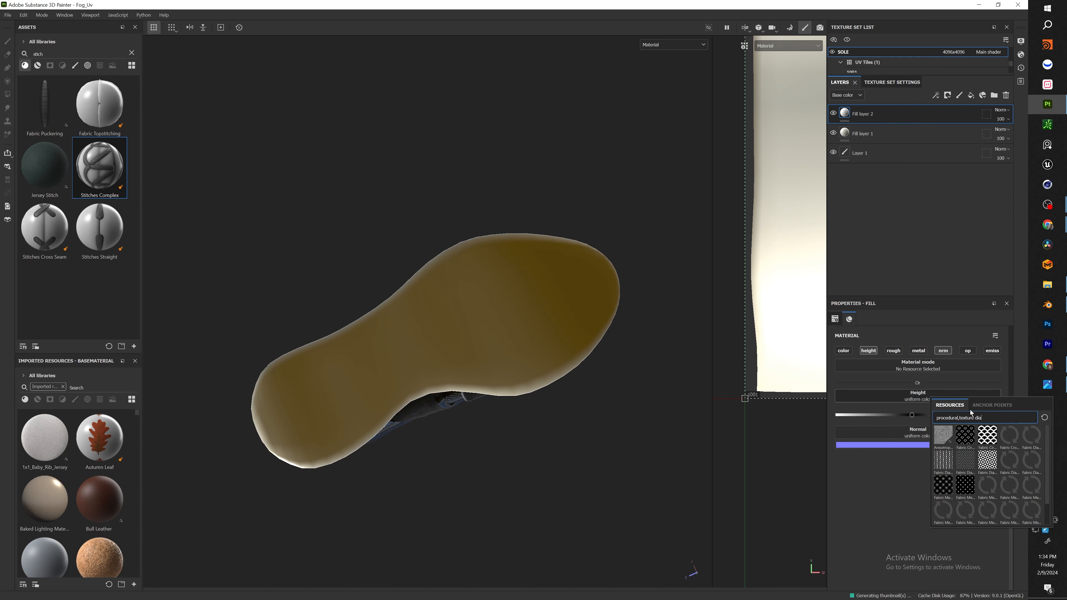
click(1032, 447)
alt+drag(549, 307, 708, 327)
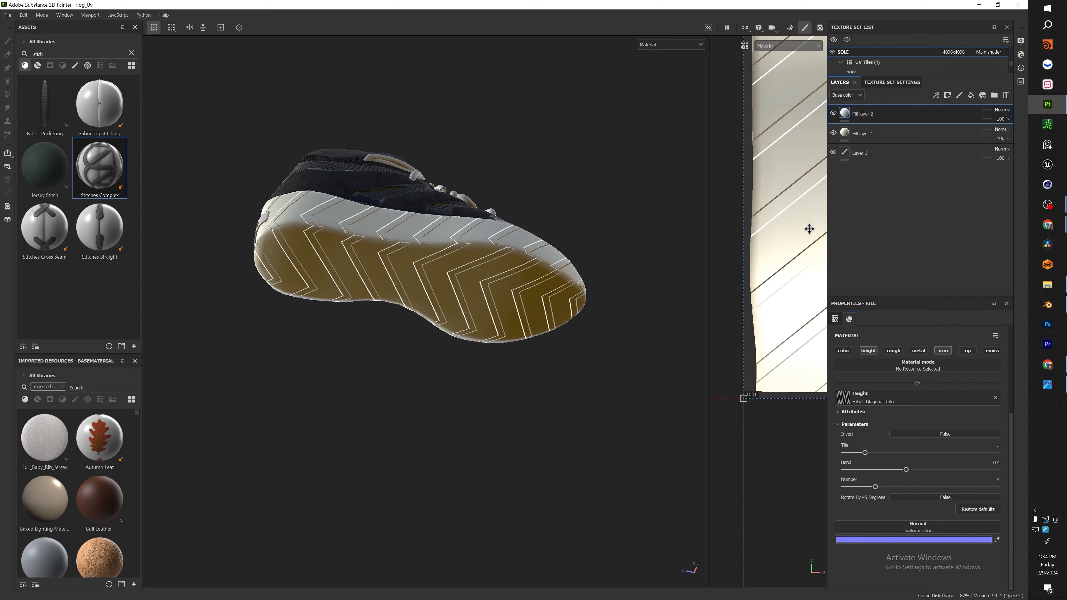
scroll(905, 443, up, 4)
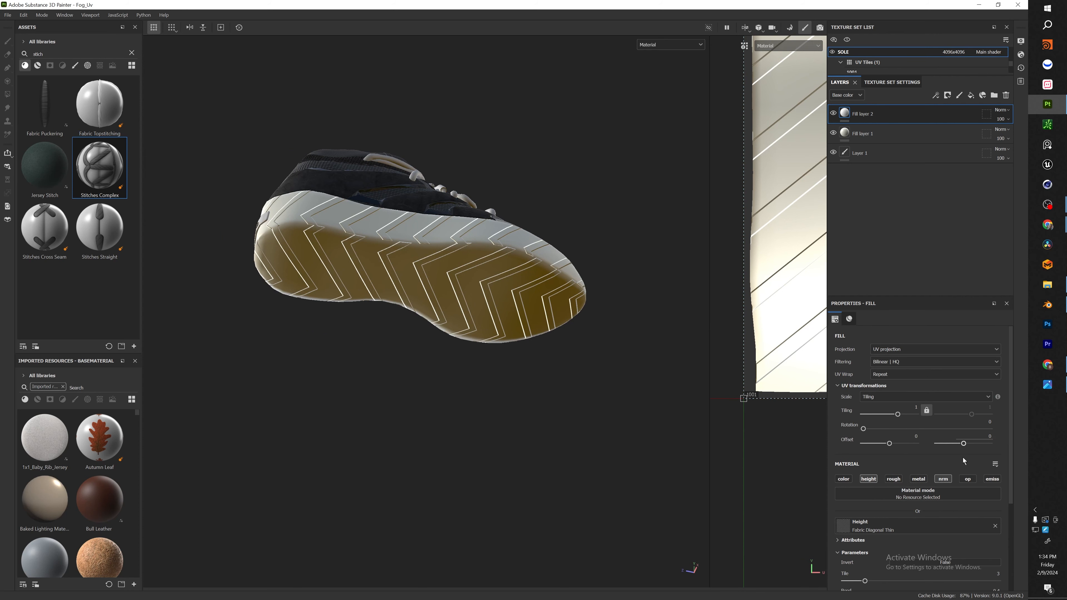
Add a black mask to Fill layer 2 so that the diagonal pattern is hidden on the sole.
alt+drag(437, 378, 446, 294)
right_click(863, 114)
click(886, 128)
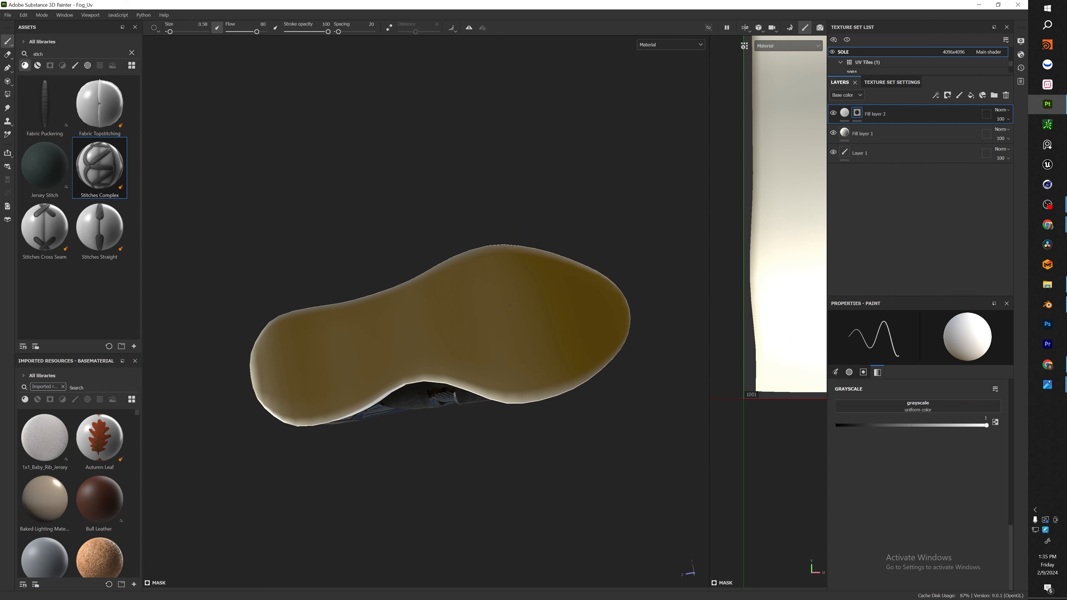
Paint the zigzag tread into Fill layer 2's mask across the sole's underside with a large soft brush, erasing it around the rim.
mouse_move(454, 330)
ctrl+right_down()
mouse_move(527, 328)
mouse_move(503, 329)
ctrl+right_up()
mouse_move(503, 328)
mouse_down()
mouse_move(466, 316)
mouse_move(559, 303)
mouse_move(294, 370)
mouse_up()
scroll(385, 330, up, 2)
key(x)
mouse_move(336, 291)
mouse_down()
mouse_move(538, 234)
mouse_move(692, 287)
mouse_up()
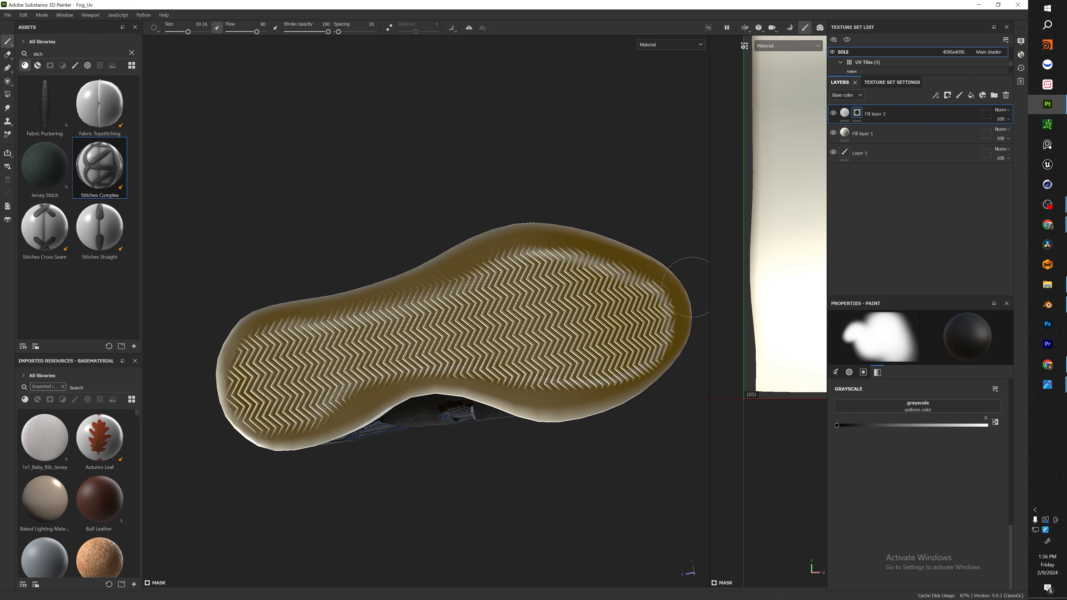
key(x)
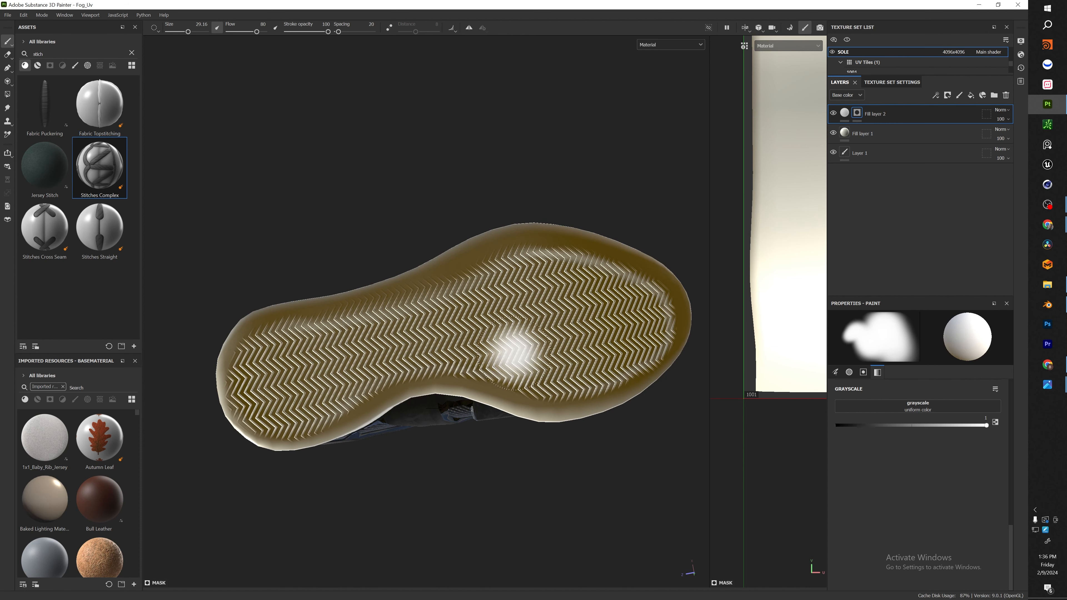
Compare the tread with the Hd_sole.png reference photo and set Fill layer 2's UV tiling to 5.97.
mouse_move(1033, 388)
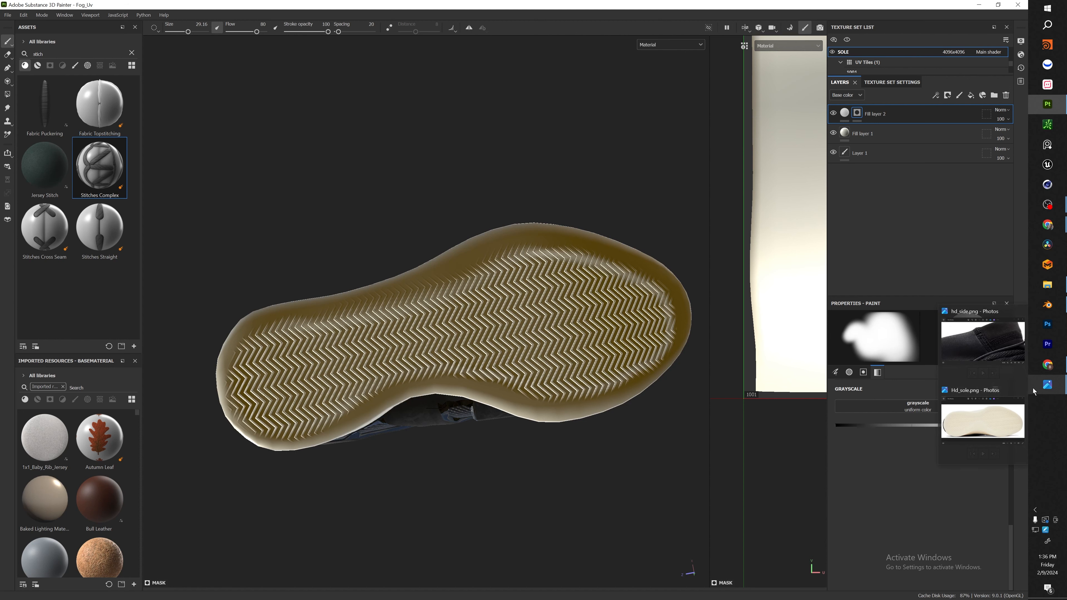
click(990, 418)
drag(759, 179, 451, 65)
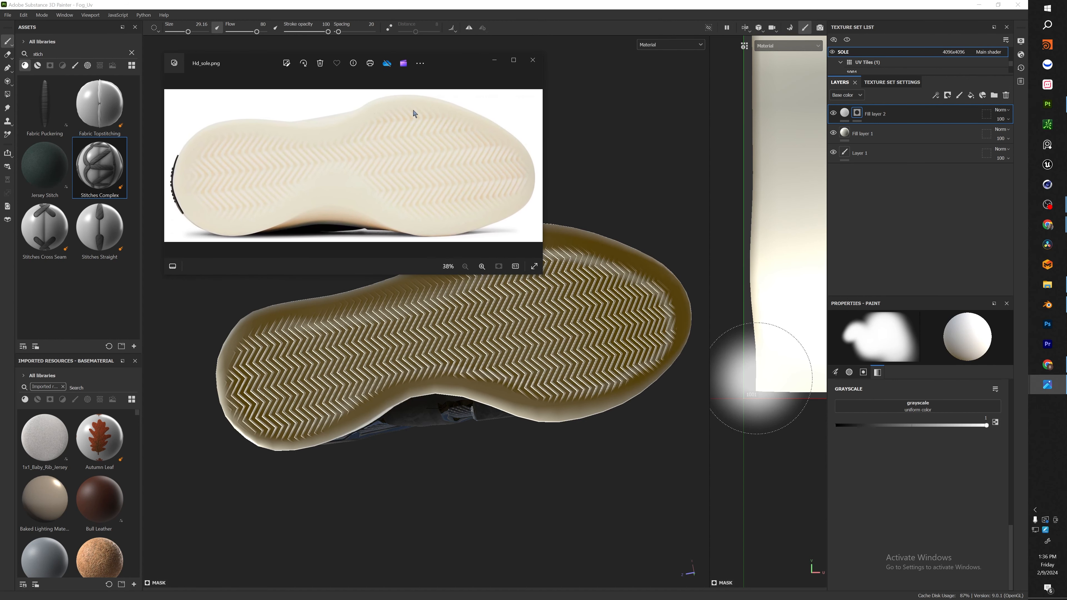
click(844, 113)
drag(912, 414, 905, 414)
drag(459, 60, 916, 599)
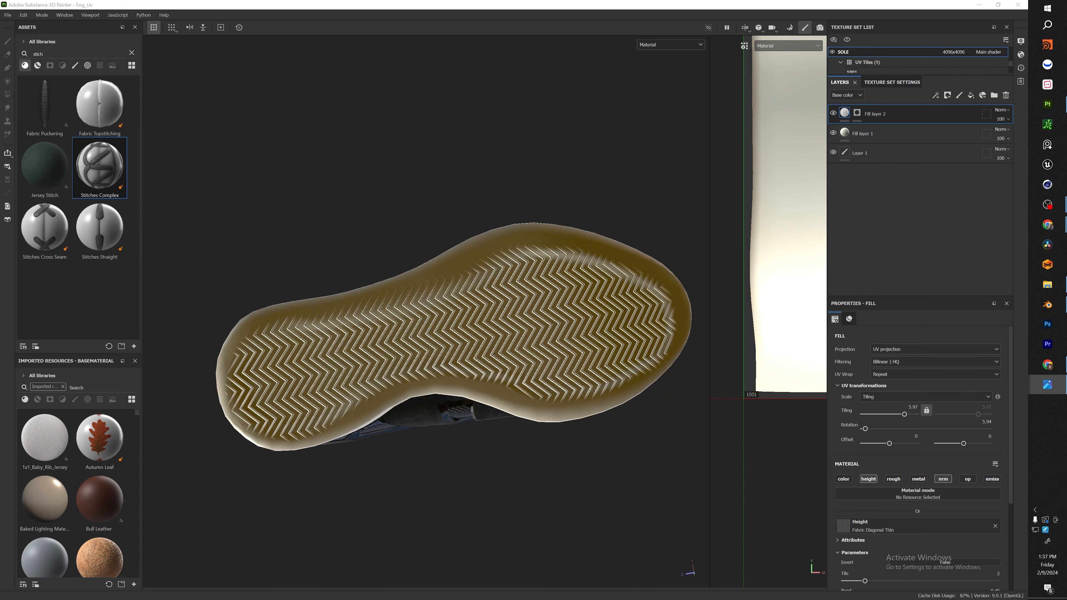
Add a Blur filter with an intensity of 1.89 to Fill layer 2 of the sole.
right_click(846, 112)
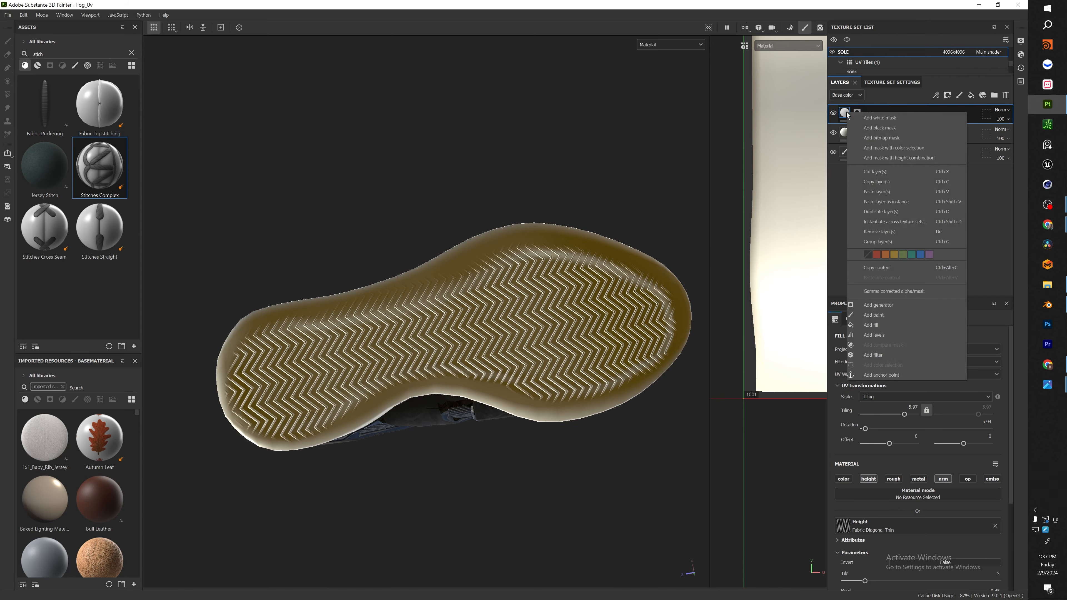
click(920, 108)
right_click(929, 109)
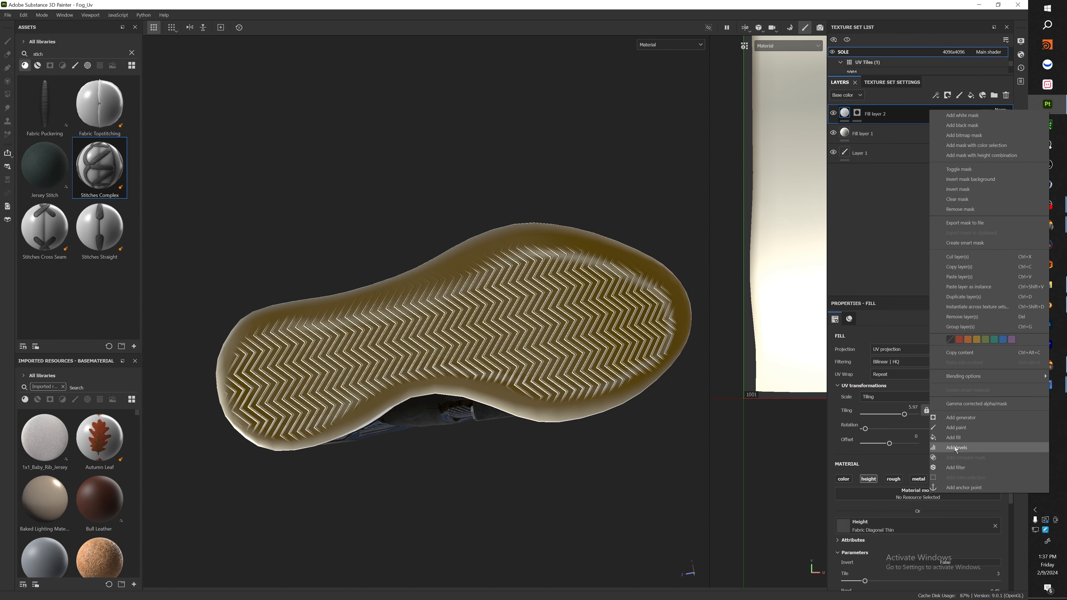
click(956, 468)
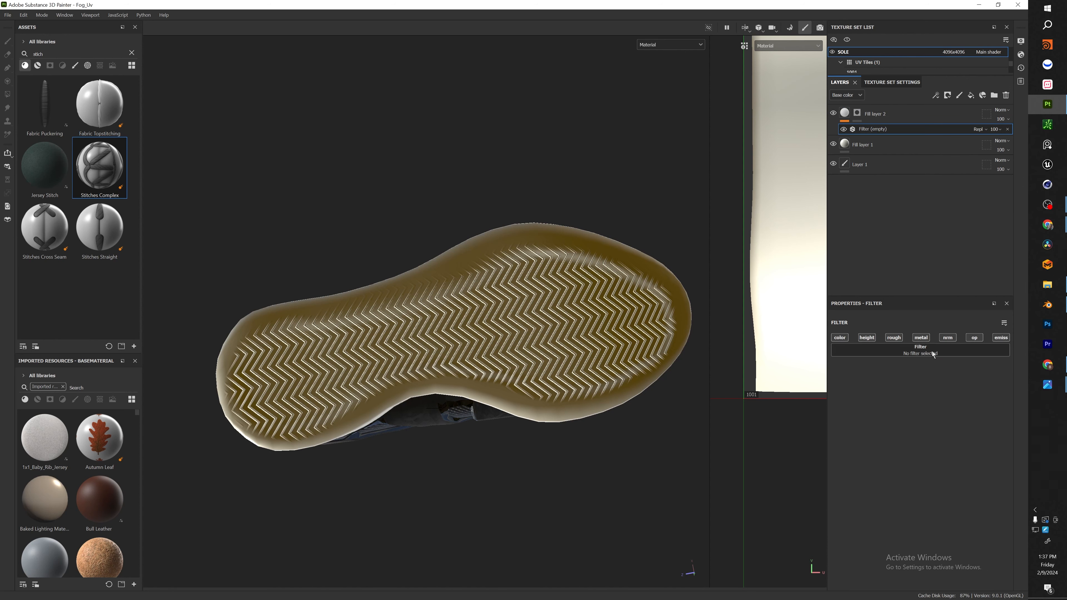
click(918, 350)
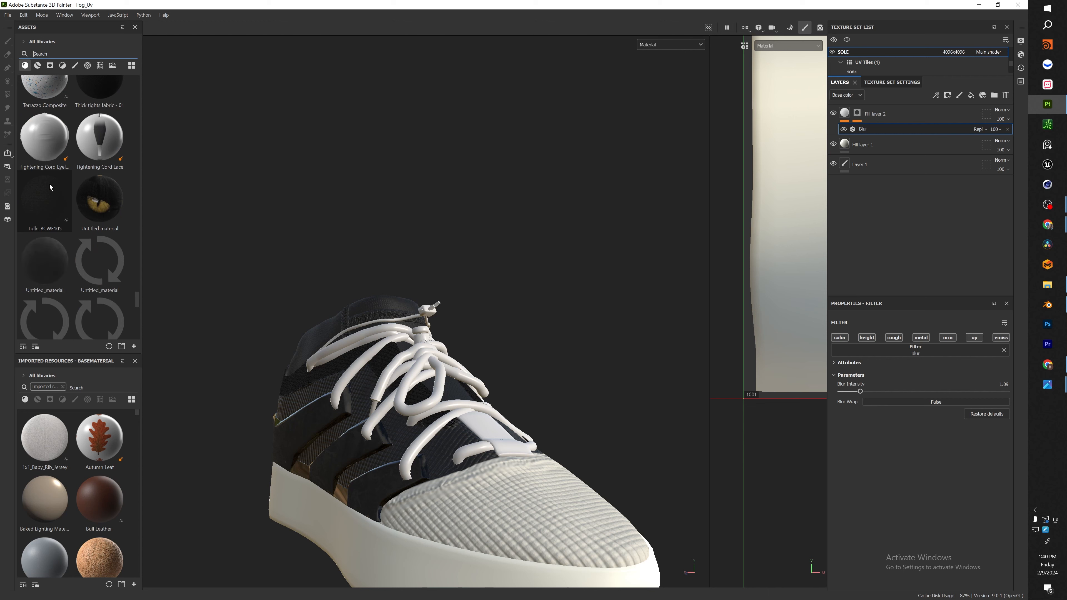
Replace the laces' existing untitled material layer with the black ribbed woven material from the asset library.
key(super)
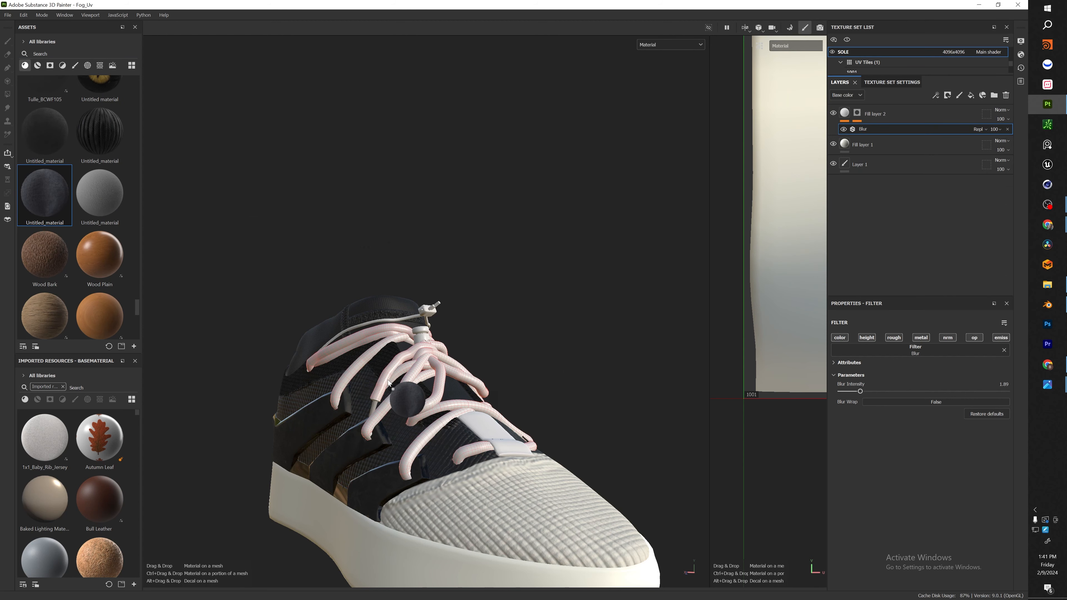
scroll(138, 316, down, 2)
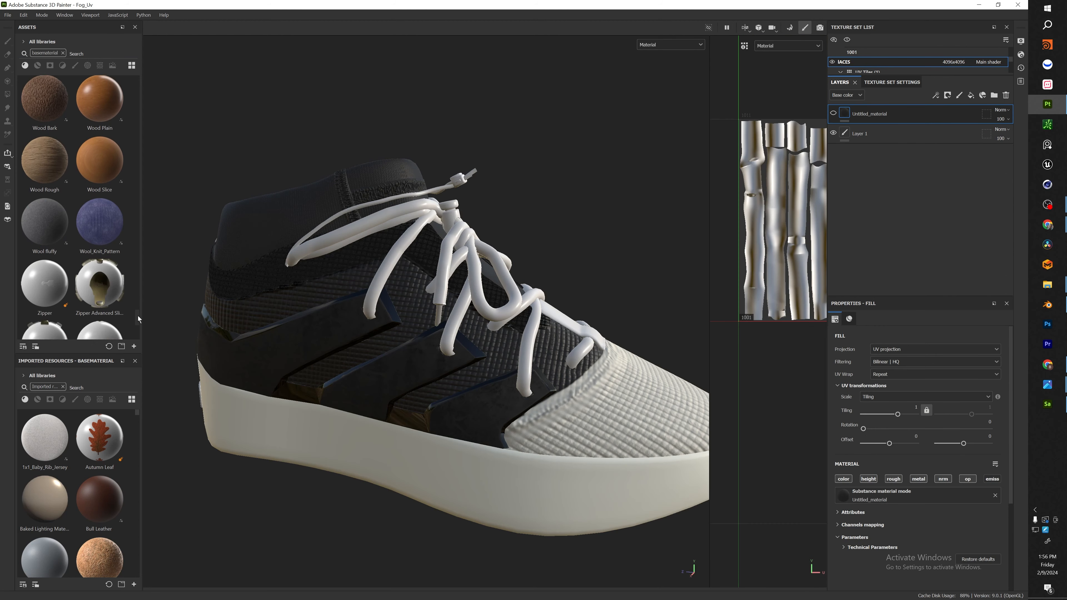
drag(138, 315, 138, 299)
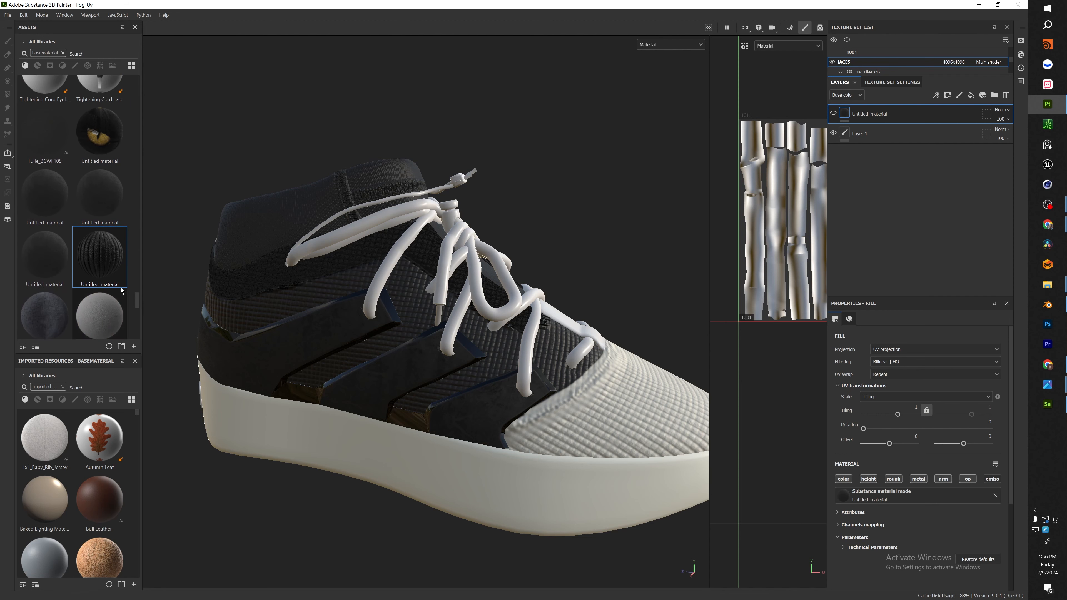
mouse_move(106, 269)
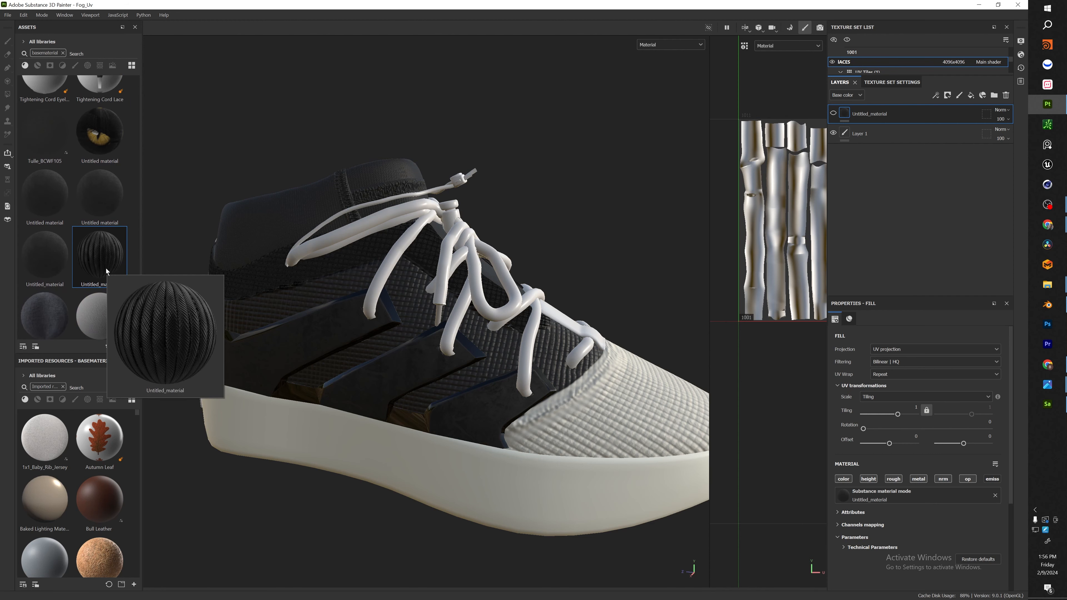
key(Delete)
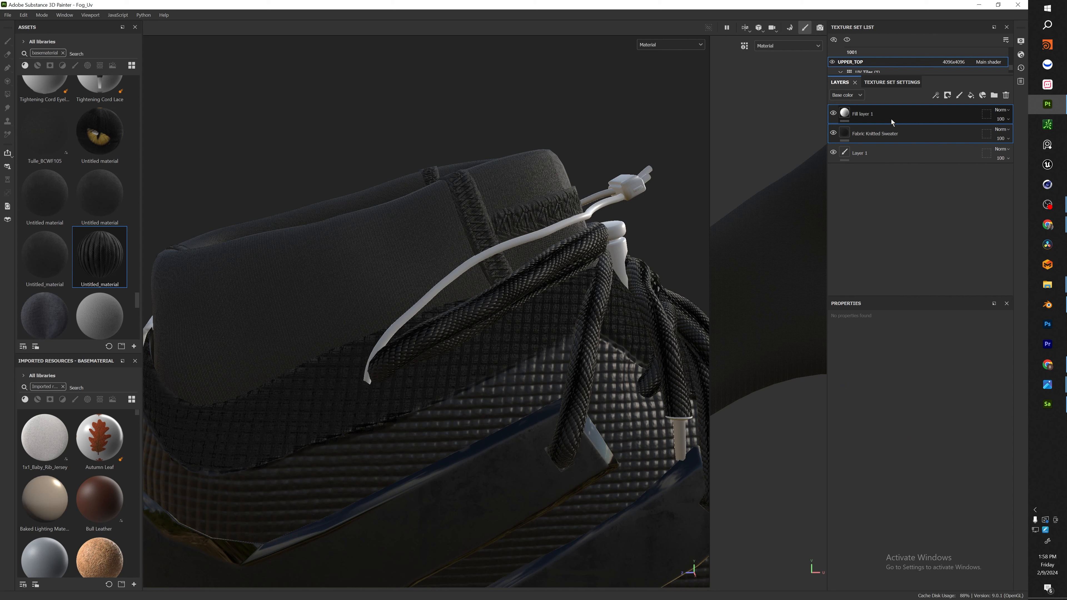
Copy the upper top's Fill layer 1 and Fabric Knitted Sweater layers into the bungee cord's texture set.
ctrl+alt+right_click(461, 269)
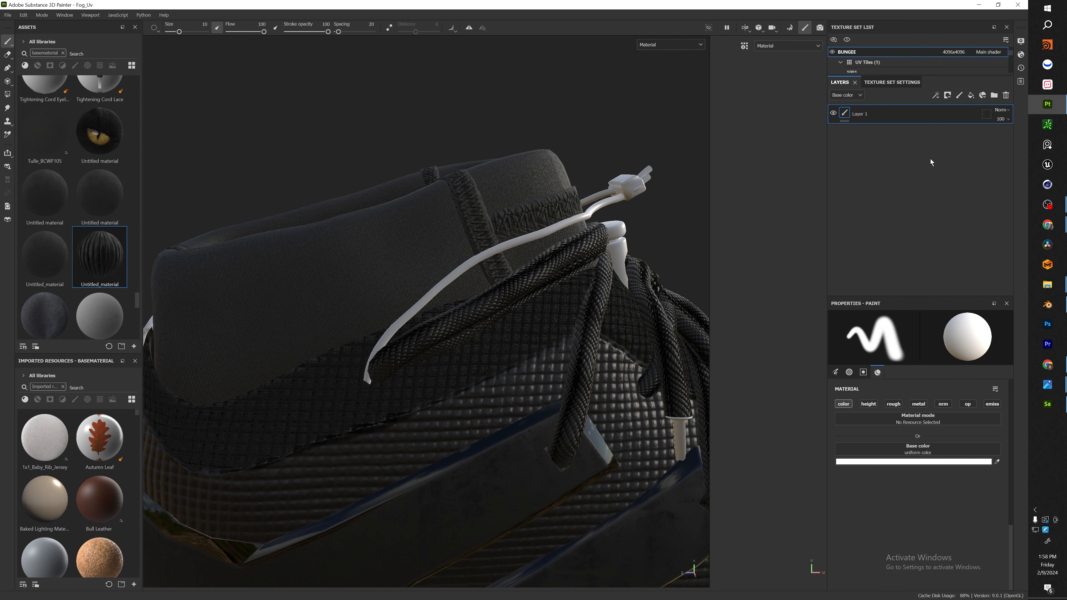
key(ctrl+v)
Increase the UV tiling and adjust the rotation of the bungee cord's Fabric Knitted Sweater layer for a finer knit.
click(920, 133)
alt+drag(504, 260, 463, 253)
scroll(580, 218, up, 5)
drag(863, 414, 915, 414)
drag(863, 429, 867, 429)
drag(890, 444, 909, 415)
drag(868, 429, 890, 429)
Apply the Plastic Used smart material, found by searching "plastic", to the bungee cord's clip.
alt+drag(567, 252, 379, 273)
click(63, 53)
text(plastic)
scroll(76, 202, down, 20)
drag(44, 122, 377, 295)
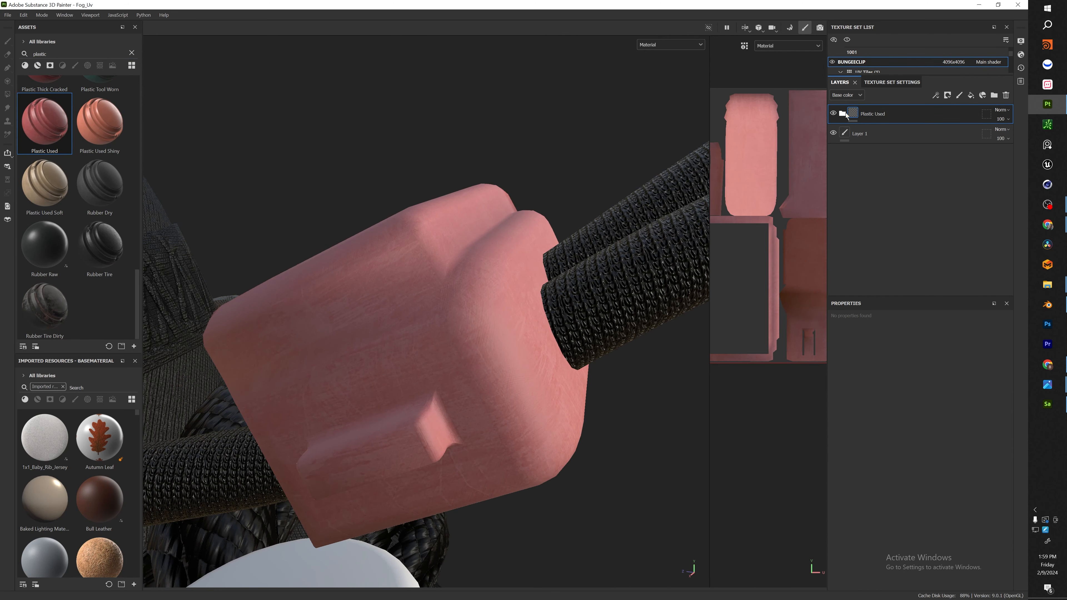
Expand the Plastic Used group and enable the normal and height channels on its Wear layer.
click(843, 114)
click(882, 153)
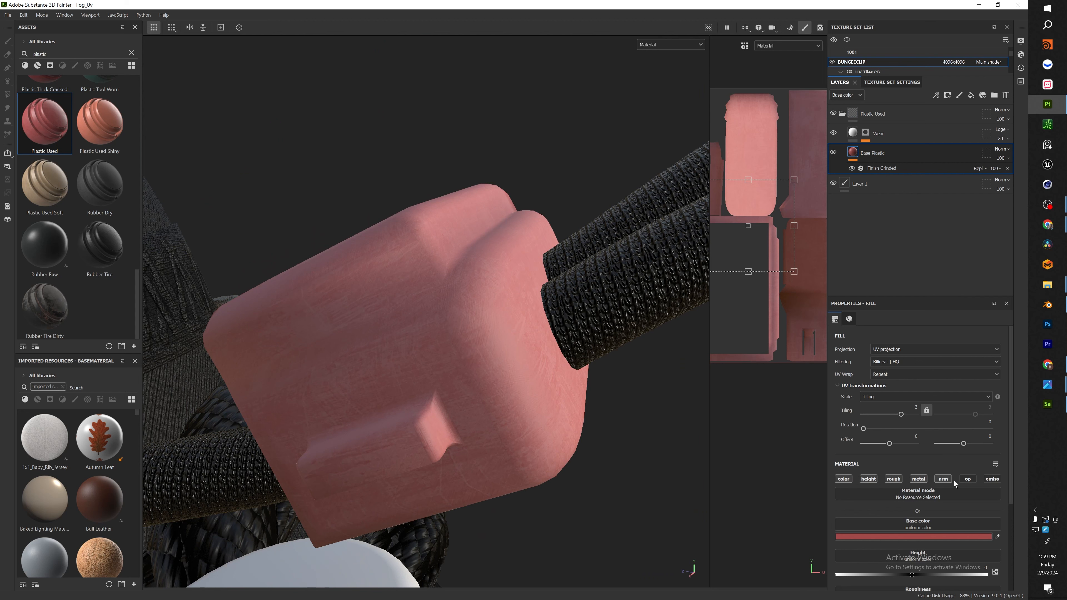
click(878, 134)
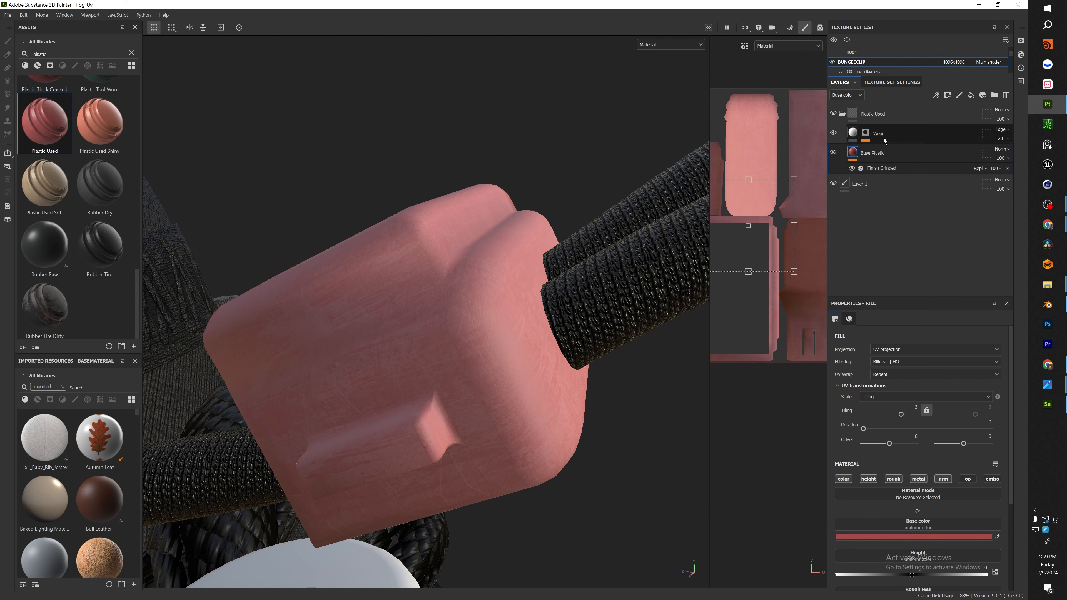
click(943, 479)
click(869, 479)
scroll(957, 429, down, 3)
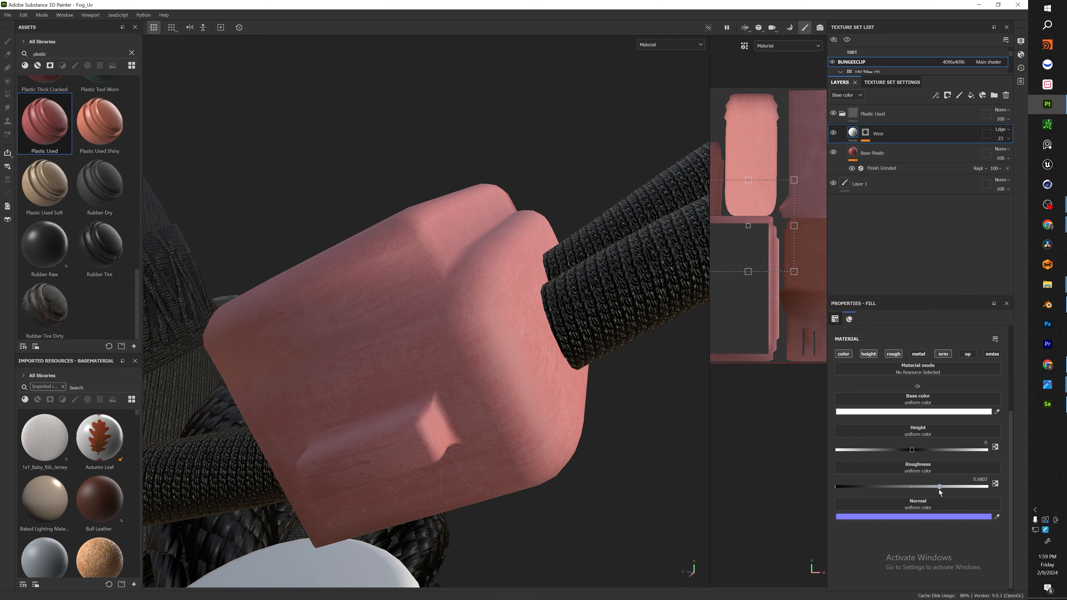
Set the Base Plastic layer's roughness to 0.1393 and its base color to black, and select the Wear layer's fill.
click(880, 160)
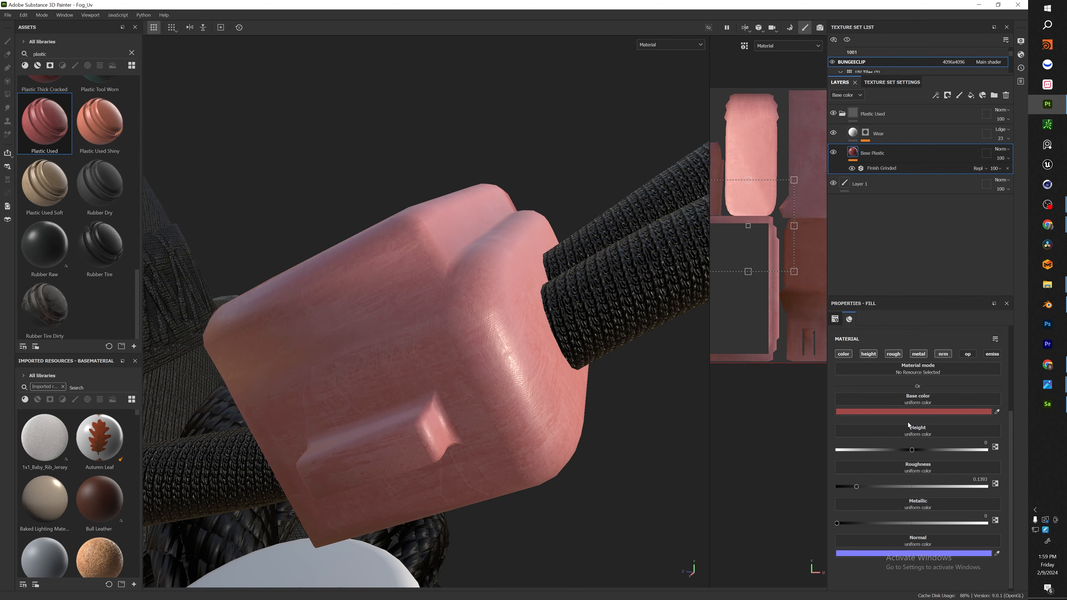
click(913, 413)
click(907, 412)
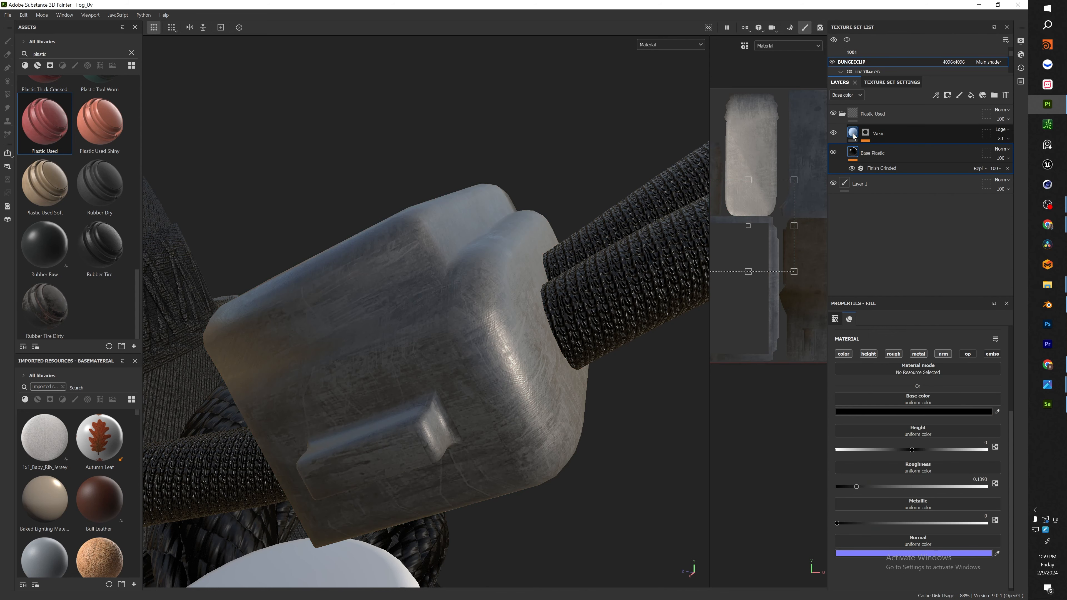
click(853, 135)
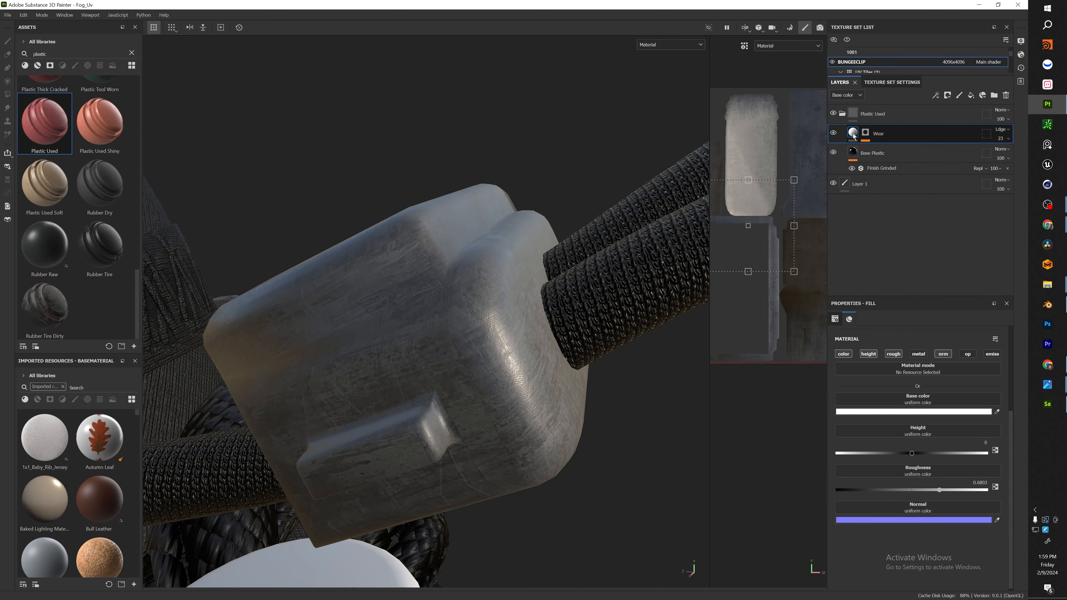